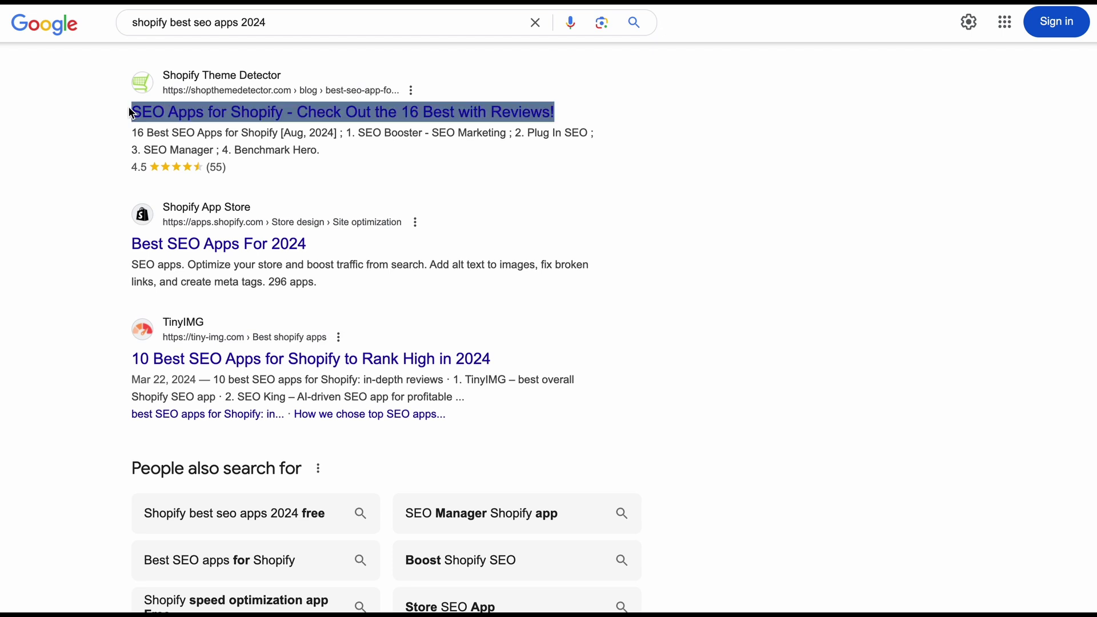
- Highlight the Best SEO Apps For 2024, 10 Best SEO Apps for Shopify and TinyIMG search results
{"action": "triple_click", "coordinate": [123, 242]}
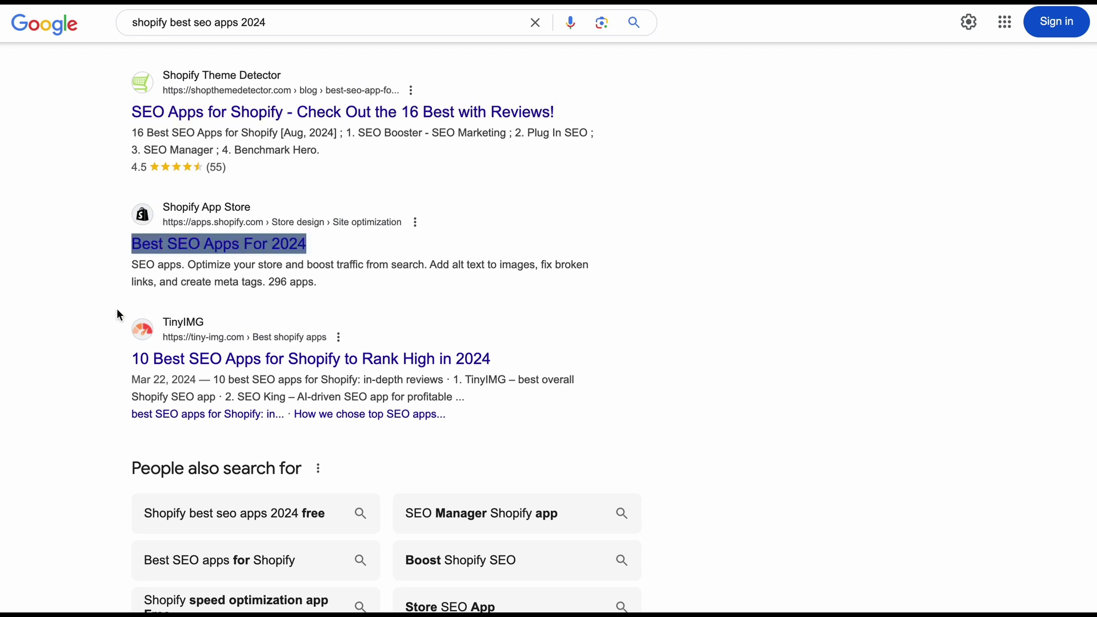
{"action": "triple_click", "coordinate": [122, 359]}
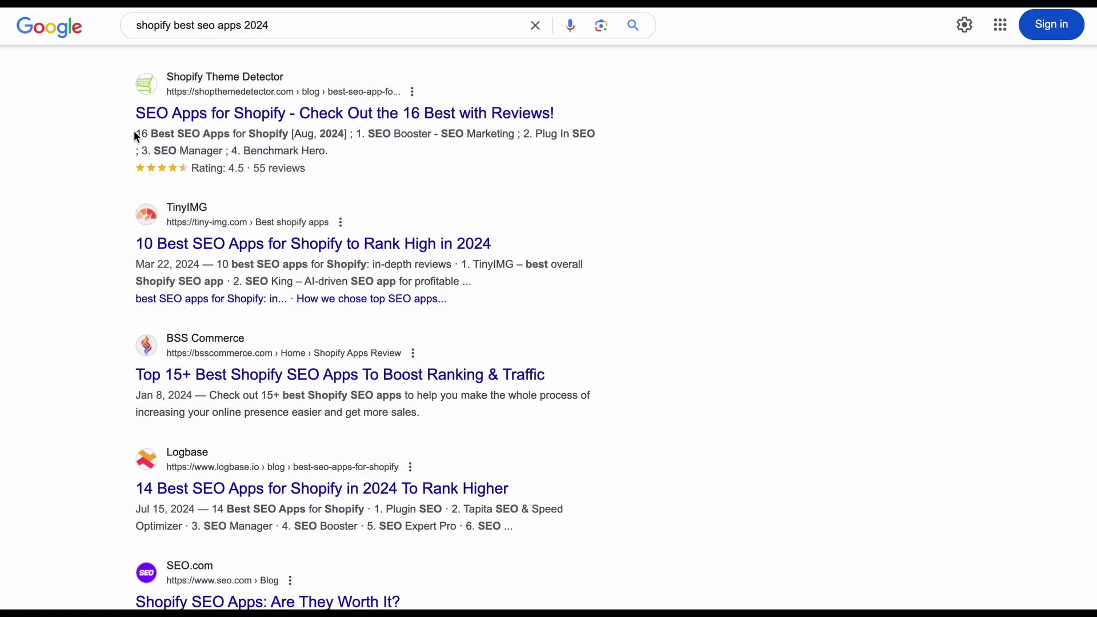
{"action": "left_click_drag", "start_coordinate": [134, 131], "coordinate": [329, 153]}
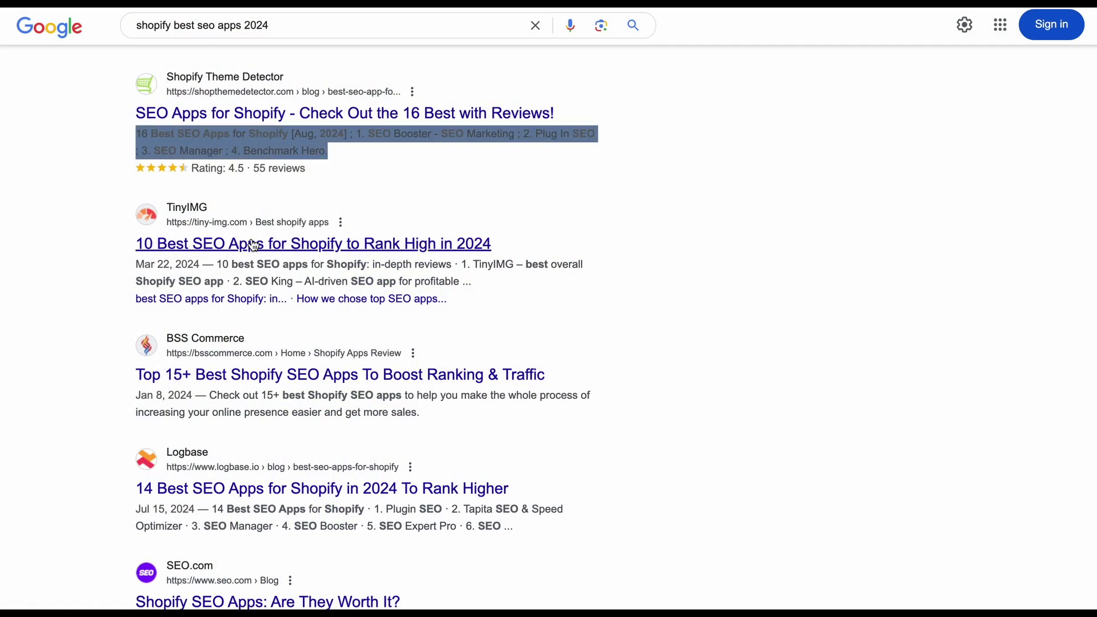
{"action": "left_click", "coordinate": [221, 263]}
{"action": "left_click_drag", "start_coordinate": [296, 268], "coordinate": [460, 281]}
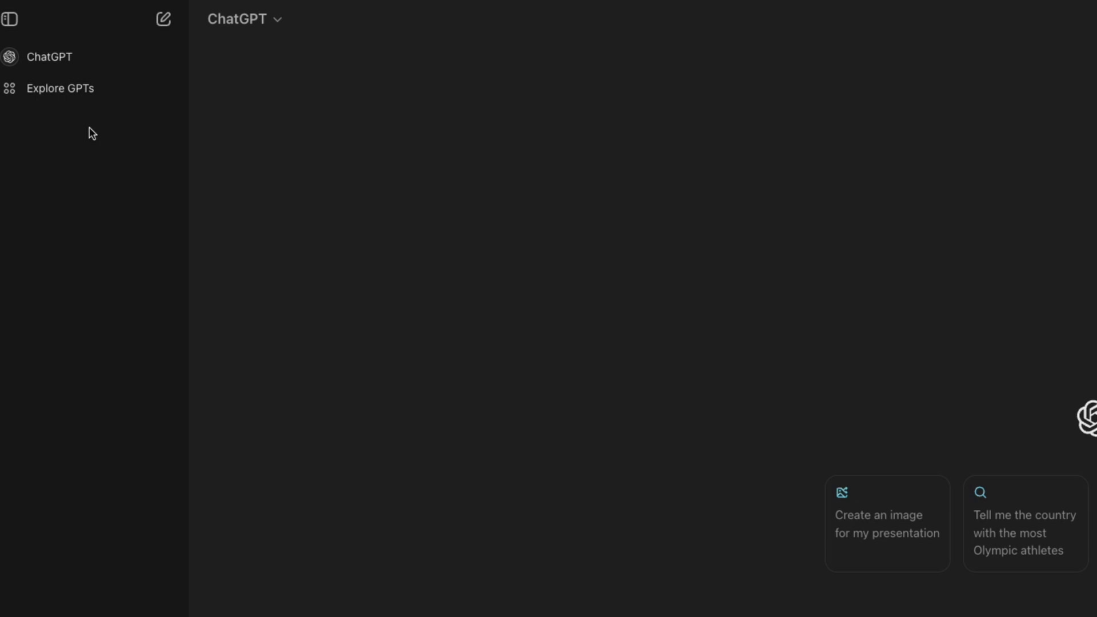
- Open Explore GPTs, browse the Trending, By ChatGPT and Writing sections, then return to the top
{"action": "left_click", "coordinate": [40, 101]}
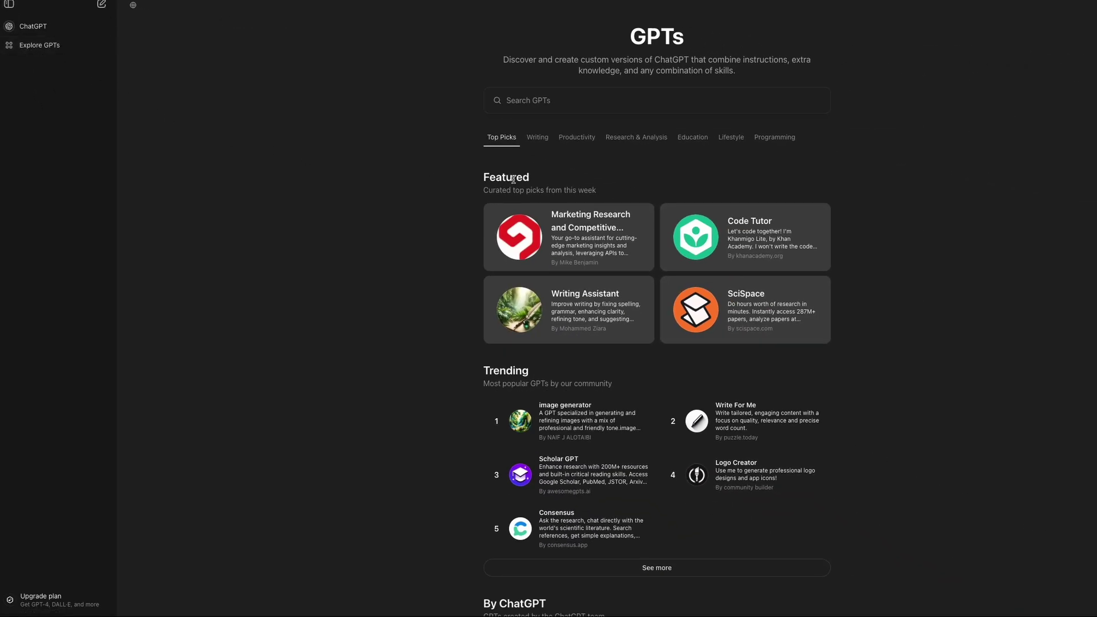
{"action": "double_click", "coordinate": [495, 370]}
{"action": "scroll", "coordinate": [492, 400], "scroll_direction": "down", "scroll_amount": 2}
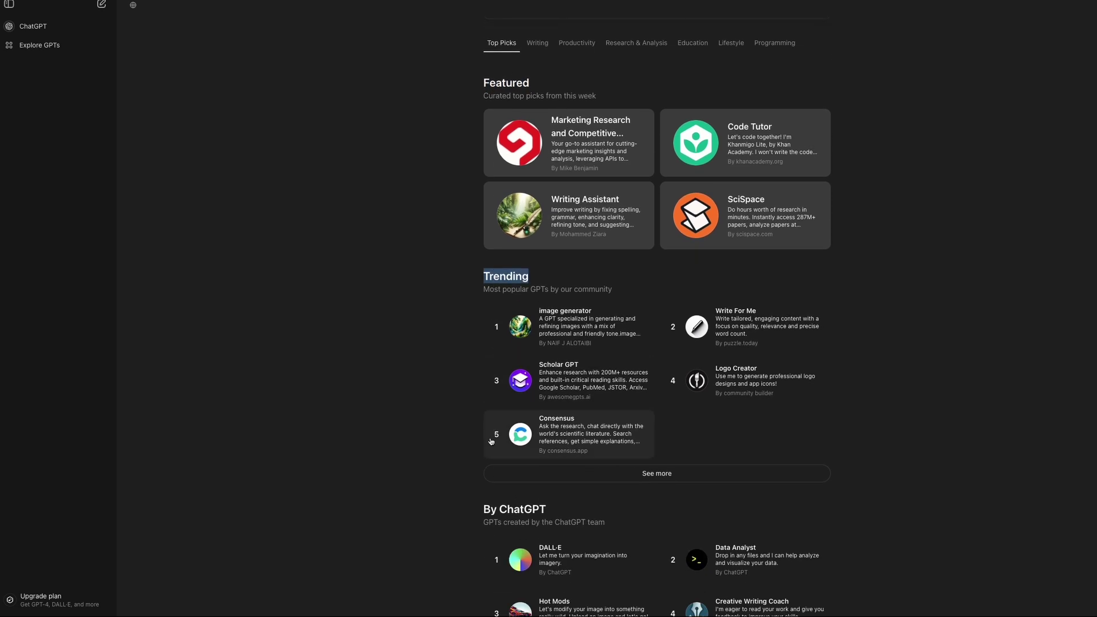
{"action": "triple_click", "coordinate": [495, 507]}
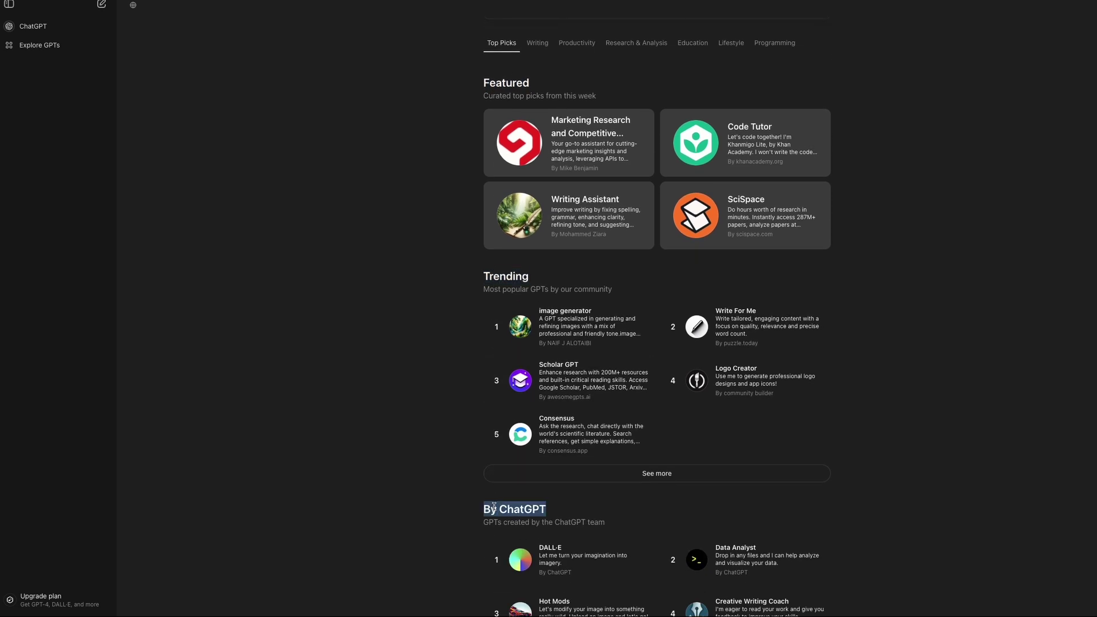
{"action": "scroll", "coordinate": [485, 507], "scroll_direction": "down", "scroll_amount": 5}
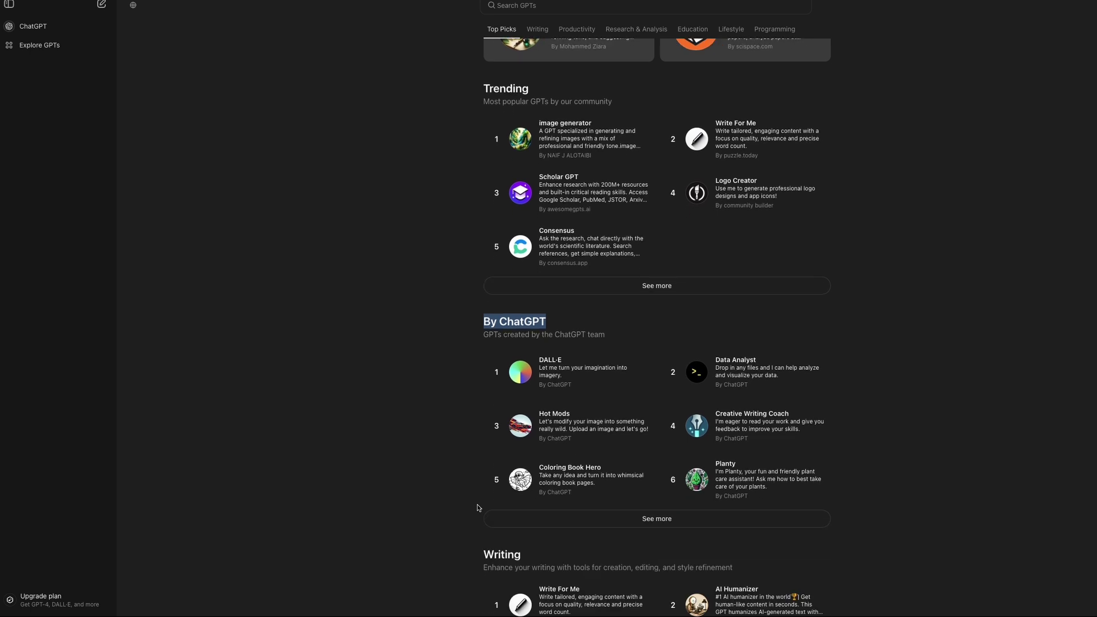
{"action": "triple_click", "coordinate": [490, 513]}
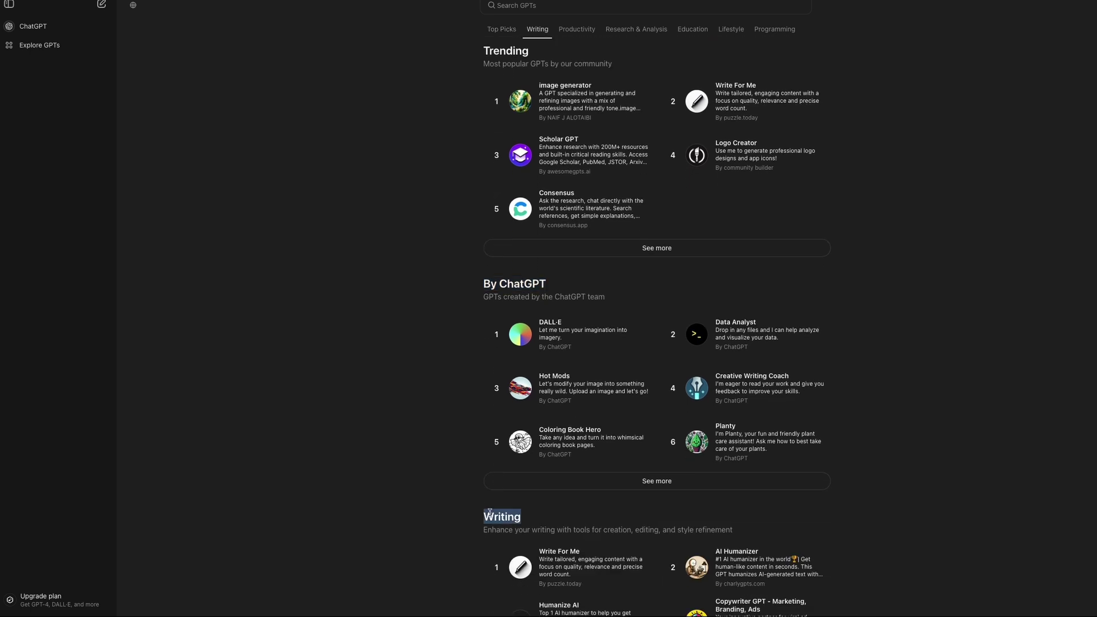
{"action": "scroll", "coordinate": [528, 343], "scroll_direction": "up", "scroll_amount": 6}
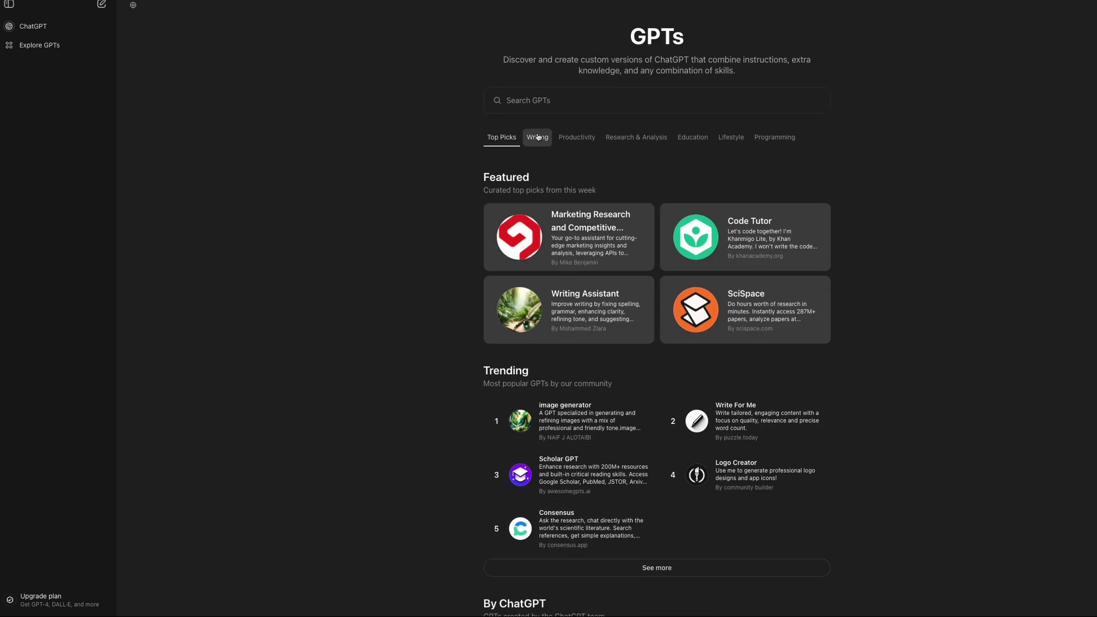
- Search the GPT directory for 'SEO content GPT', then replace the query with 'meta titles'
{"action": "left_click", "coordinate": [534, 101]}
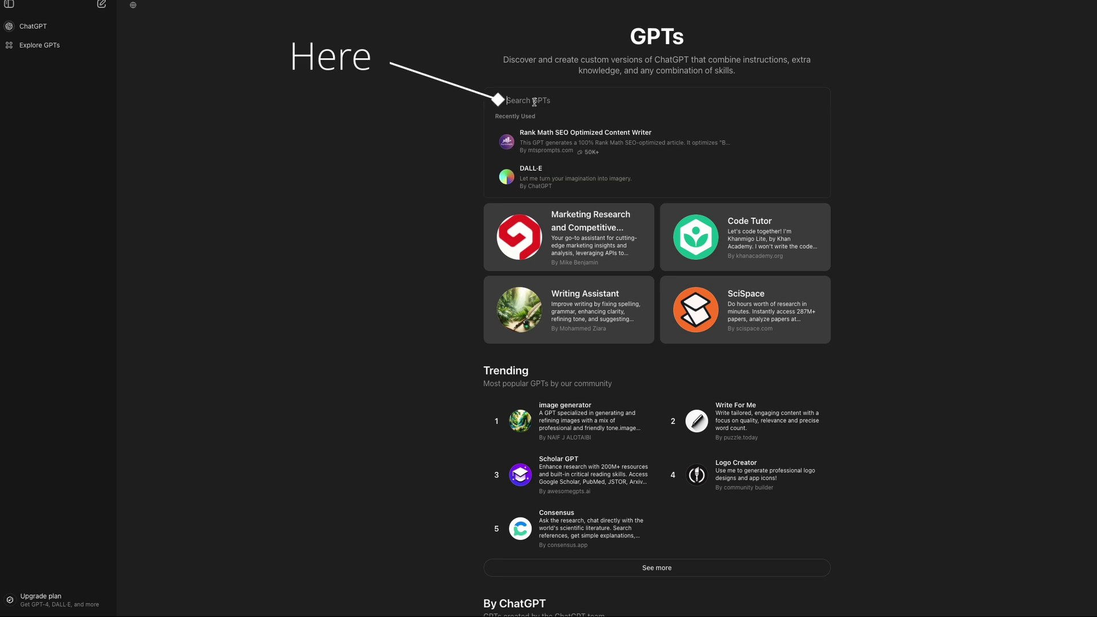
{"action": "type", "text": "SEO content GPT"}
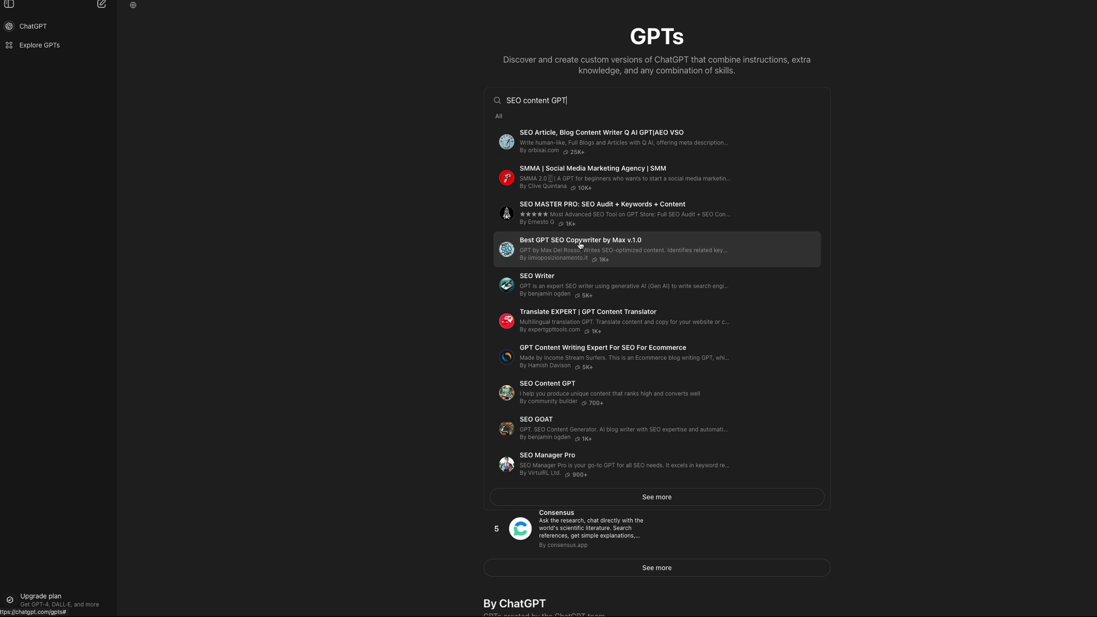
{"action": "double_click", "coordinate": [576, 101]}
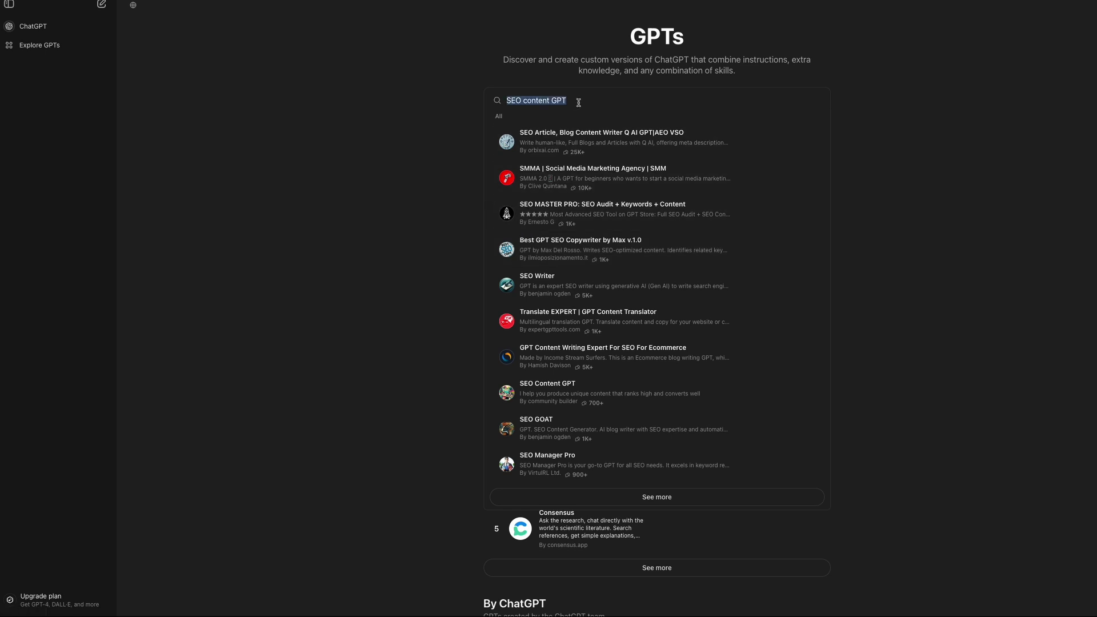
{"action": "type", "text": "meta ti"}
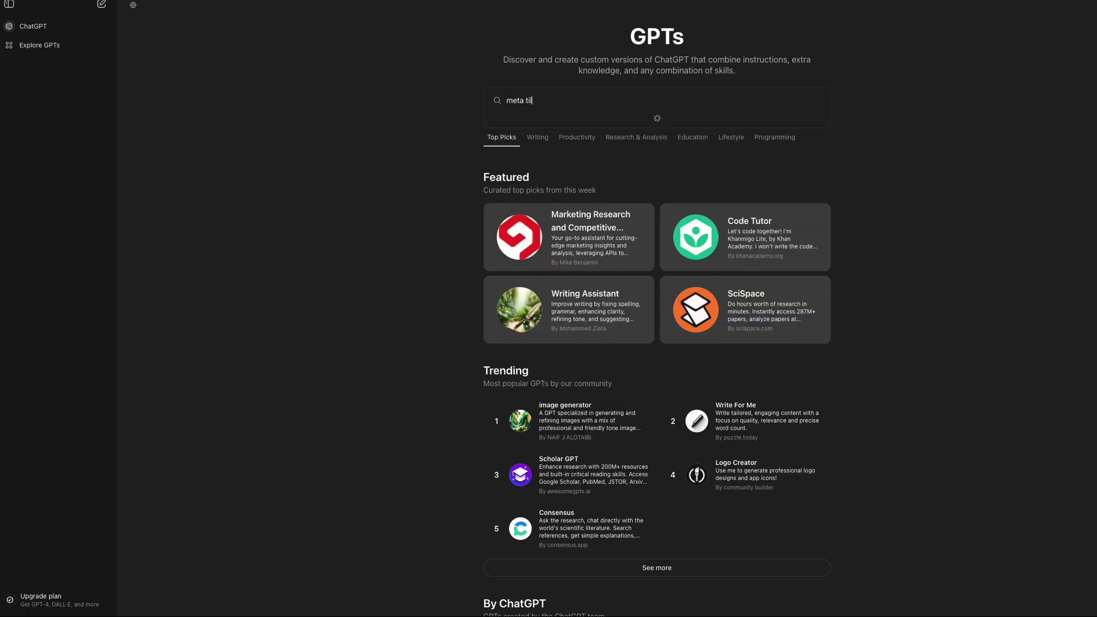
{"action": "type", "text": "tles"}
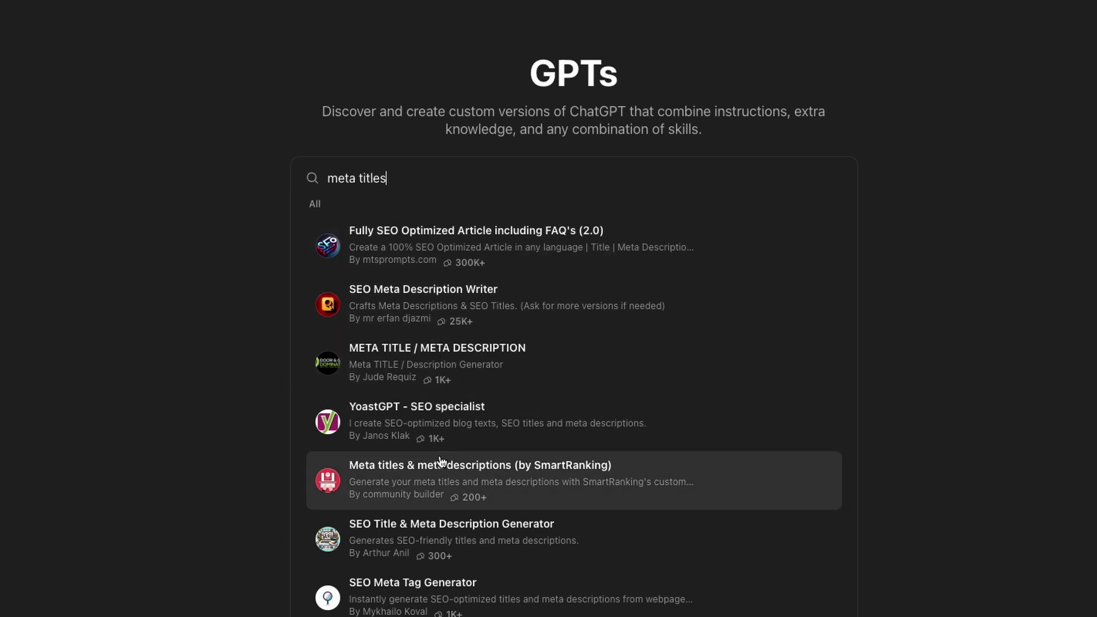
- Open the META TITLE / META DESCRIPTION GPT's details and highlight its name and description
{"action": "left_click", "coordinate": [435, 372]}
{"action": "left_click_drag", "start_coordinate": [461, 114], "coordinate": [669, 115]}
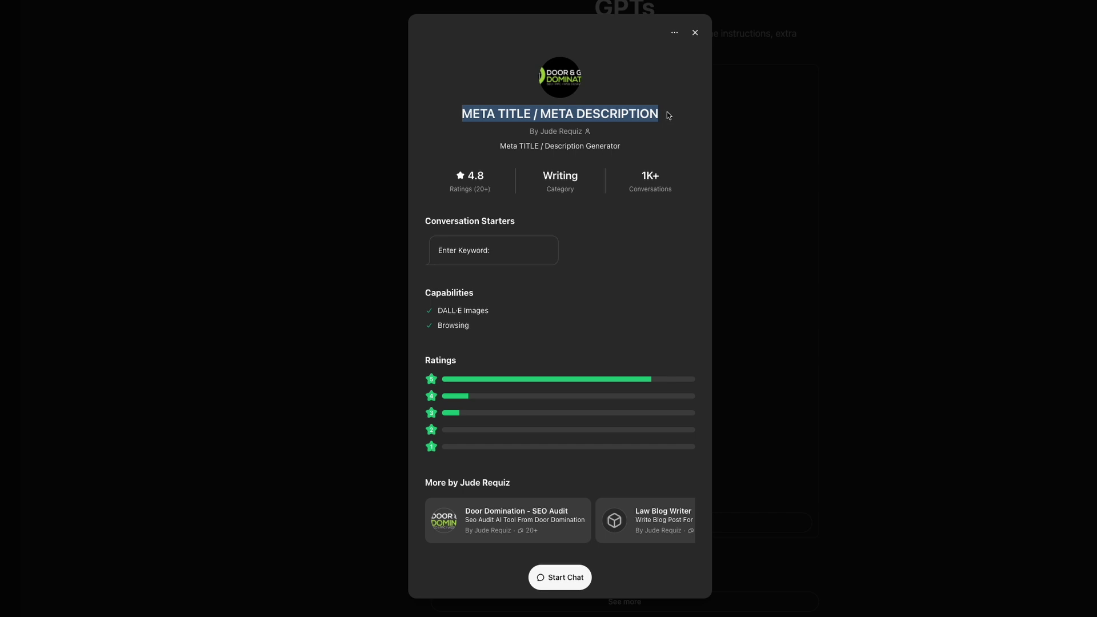
{"action": "left_click_drag", "start_coordinate": [493, 156], "coordinate": [624, 159]}
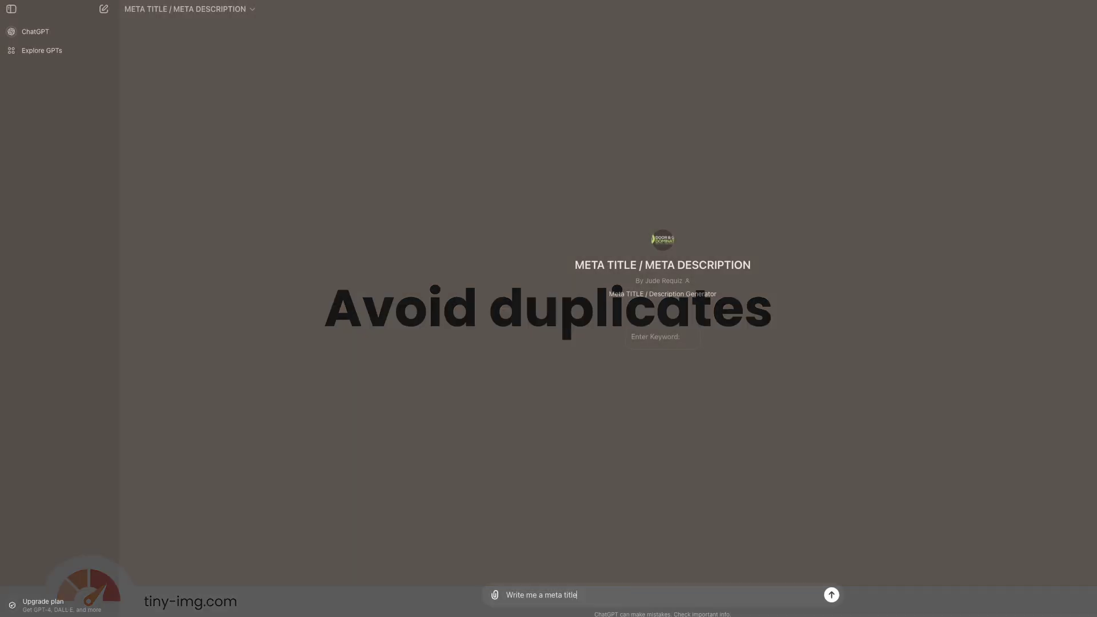
- Request a blue Sony gaming headphones meta title, 3 alternatives, and comfort-focused meta descriptions
{"action": "type", "text": "ue sony g"}
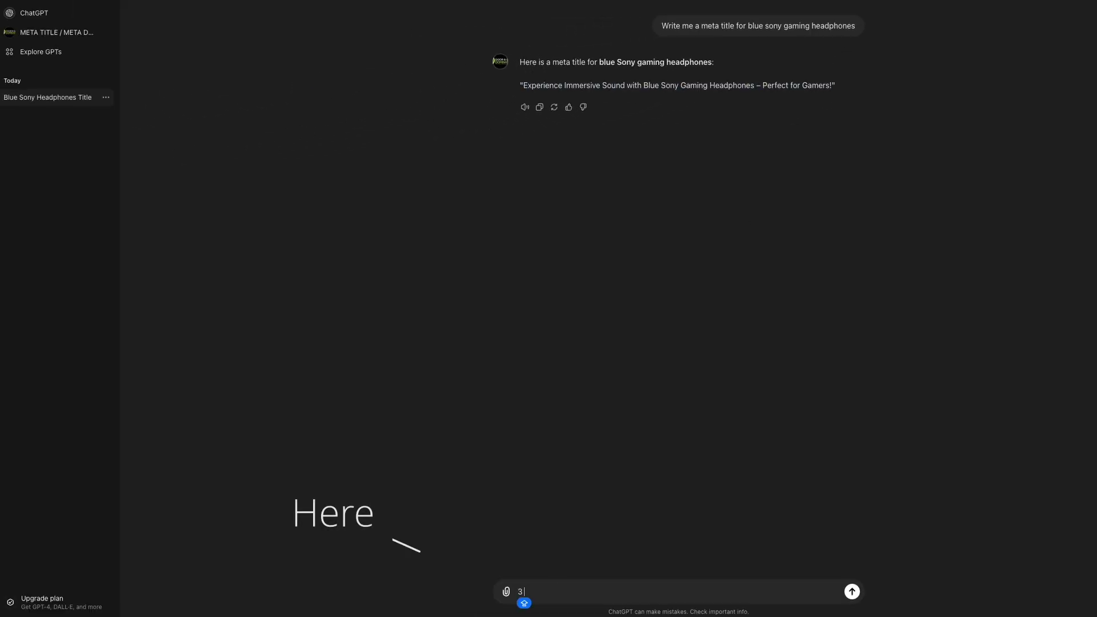
{"action": "type", "text": " Alternative examples"}
{"action": "key", "text": "Return"}
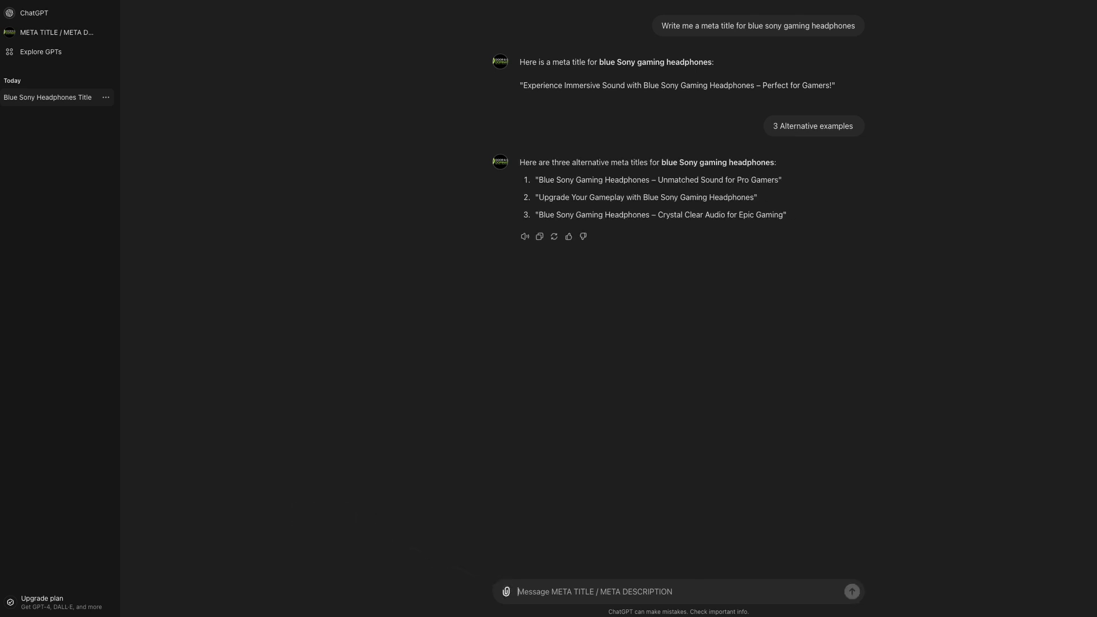
{"action": "type", "text": "For the same headphones, generate 3 examples of meta descriptio"}
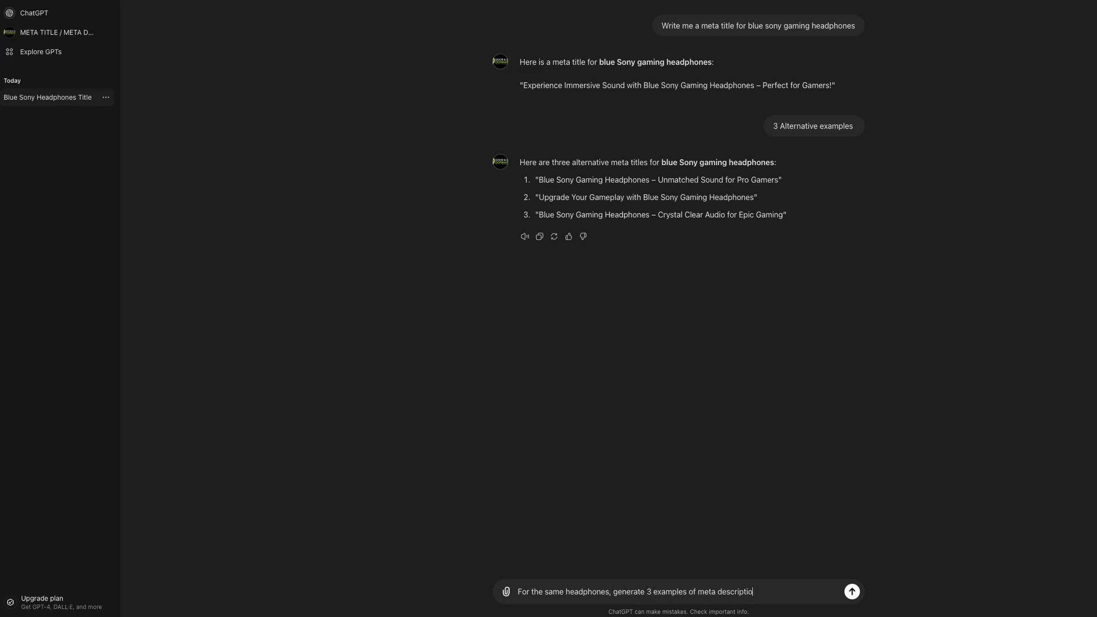
{"action": "type", "text": "comfort"}
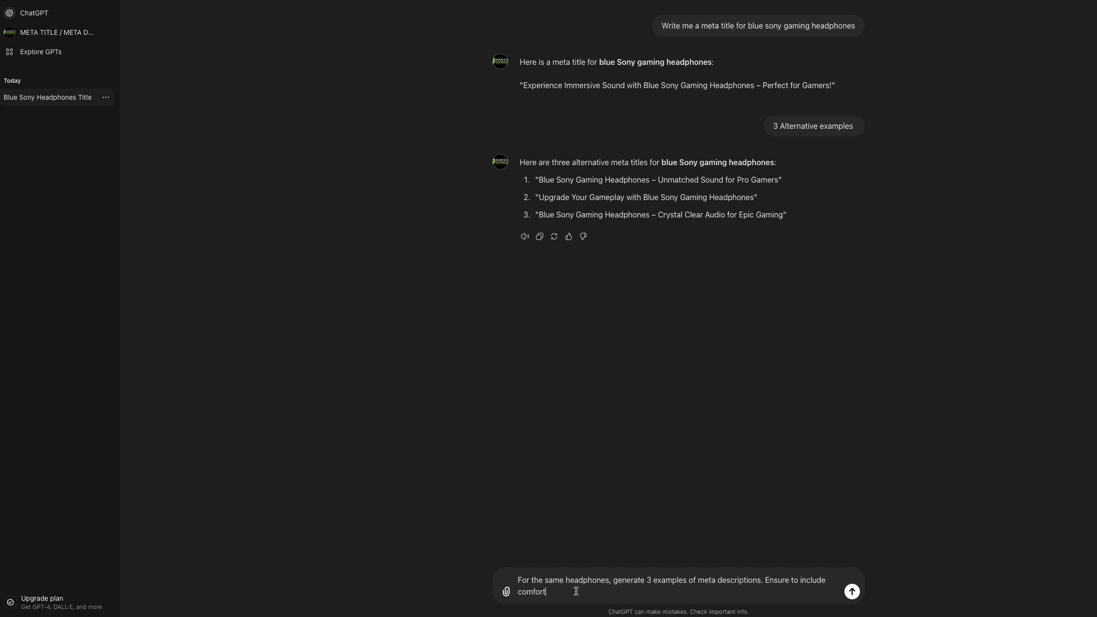
{"action": "type", "text": "t weigh"}
{"action": "key", "text": "Return"}
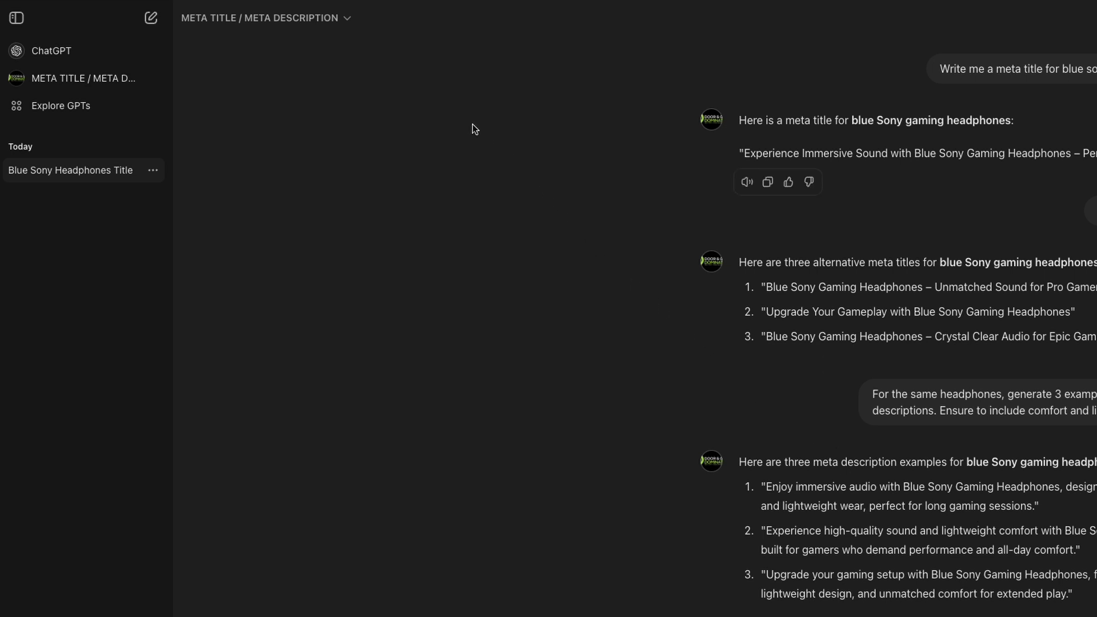
- Open the META TITLE / META DESCRIPTION GPT's dropdown menu at the top of the chat
{"action": "left_click", "coordinate": [347, 21]}
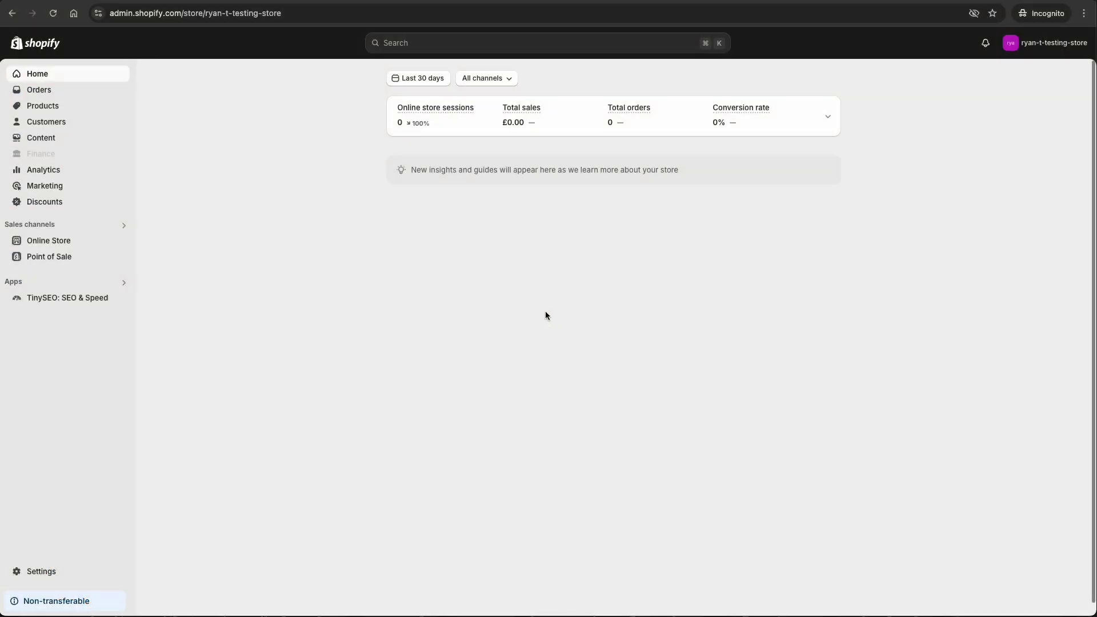
- Go to the TinySEO app's Settings and its SEO metadata section
{"action": "left_click", "coordinate": [93, 299]}
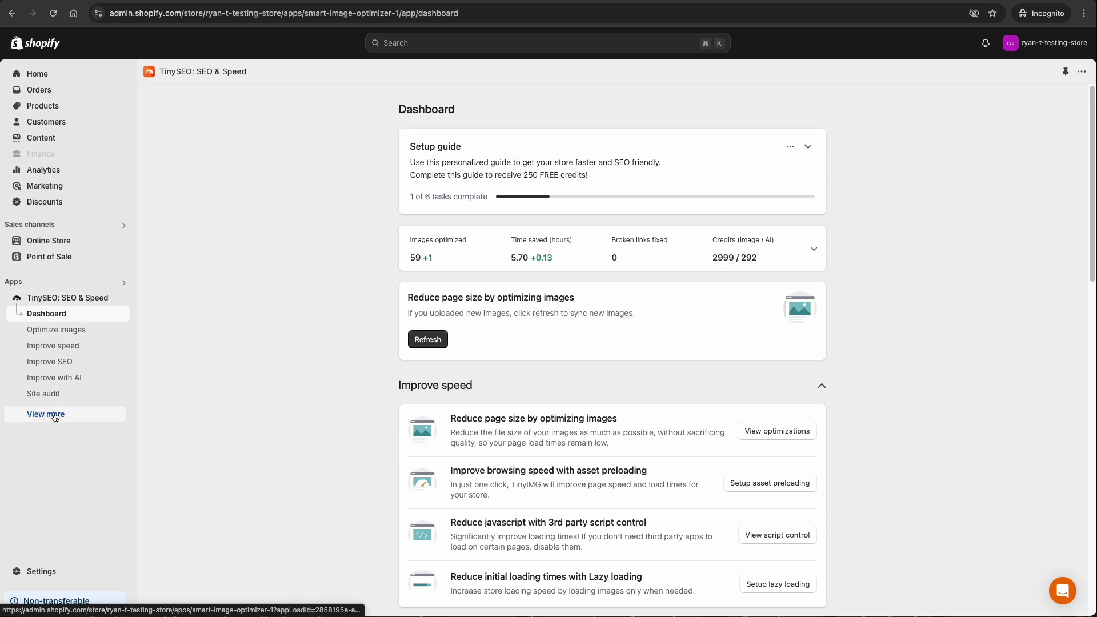
{"action": "left_click", "coordinate": [48, 415]}
{"action": "left_click", "coordinate": [49, 410]}
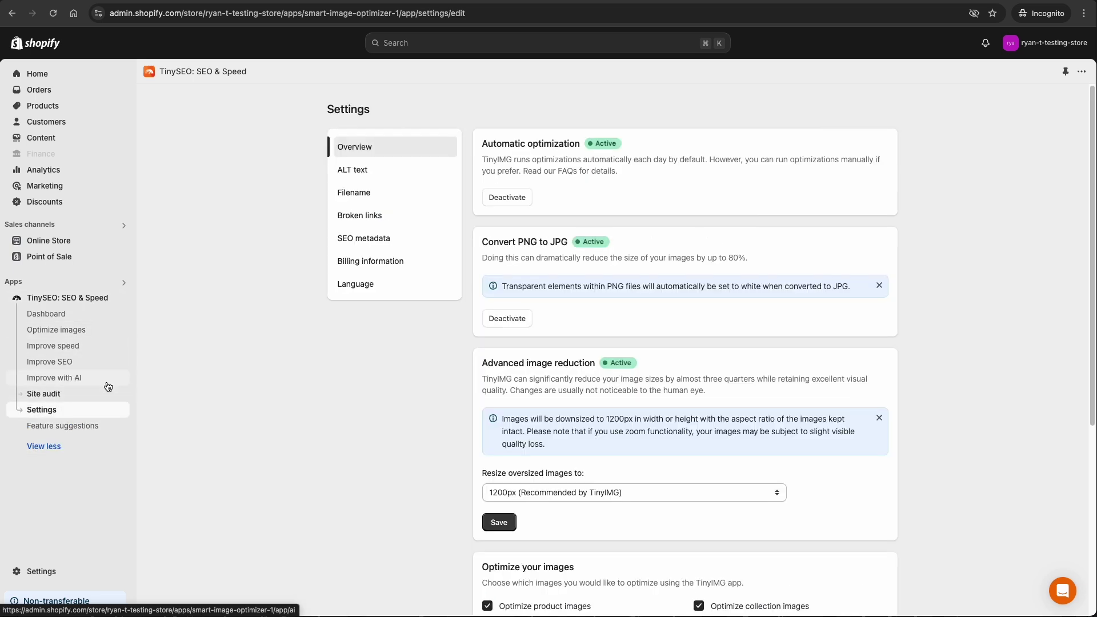
{"action": "left_click", "coordinate": [347, 239]}
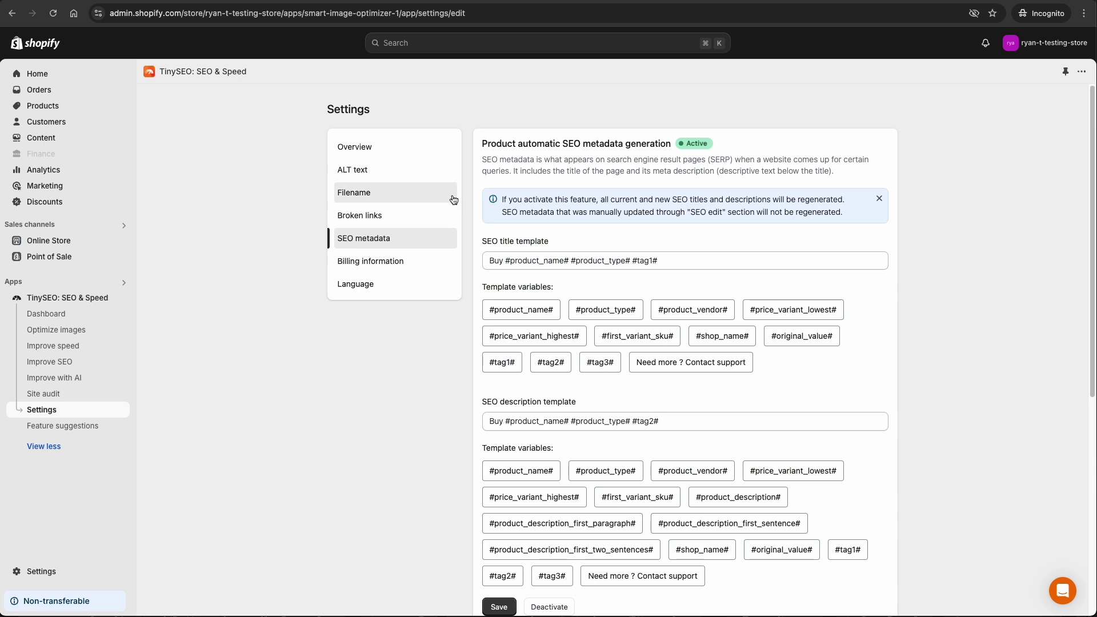
- Set the SEO title template to 'B' plus product name, product type and first tag variables
{"action": "triple_click", "coordinate": [489, 145]}
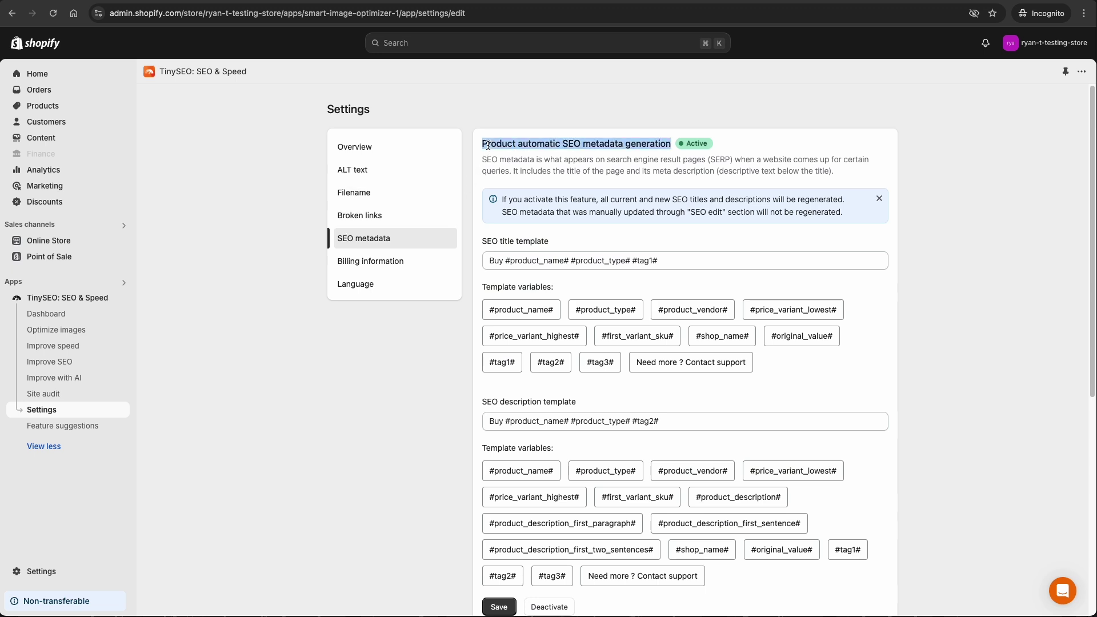
{"action": "triple_click", "coordinate": [491, 260]}
{"action": "type", "text": "Buy"}
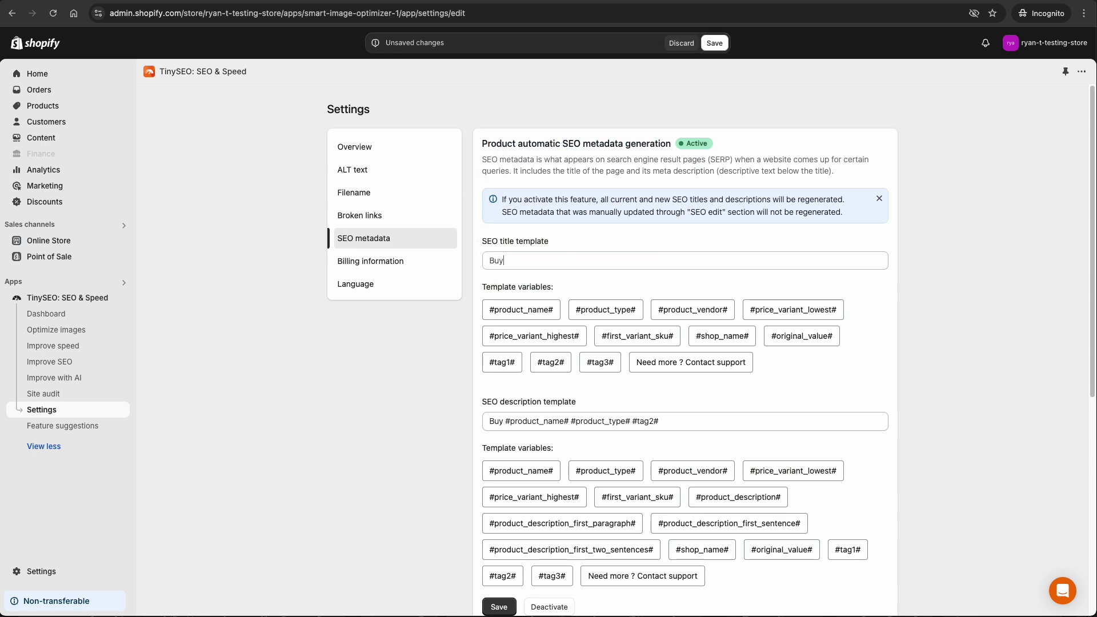
{"action": "left_click", "coordinate": [529, 310]}
{"action": "left_click", "coordinate": [588, 311]}
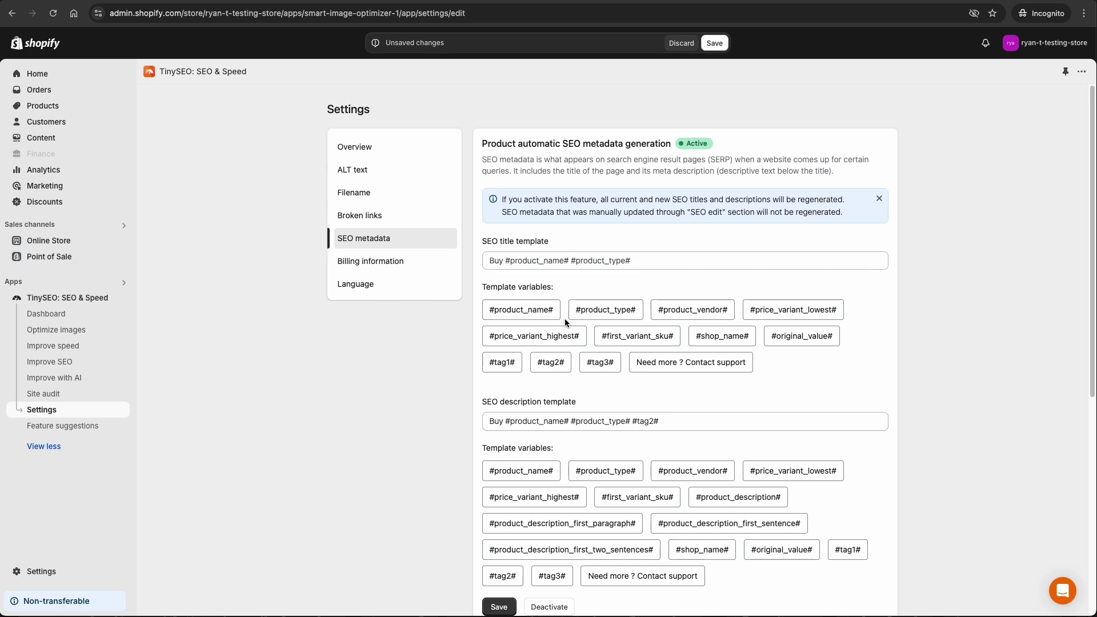
{"action": "left_click", "coordinate": [511, 364]}
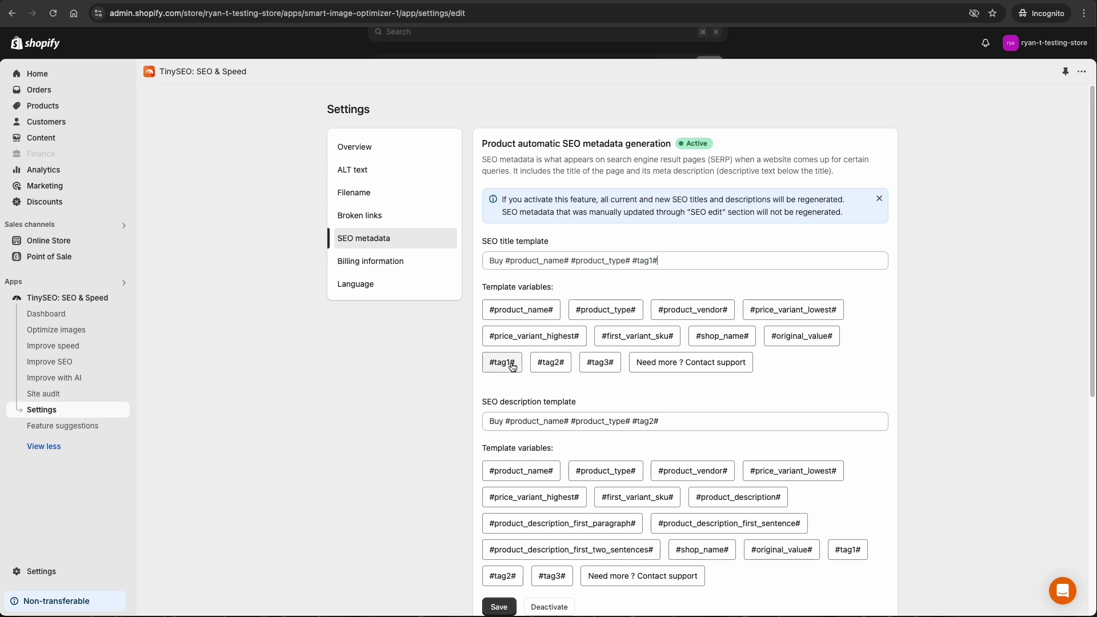
- Set the SEO description template to 'Buy #product_name# #product_type# #tag2#' and save
{"action": "triple_click", "coordinate": [490, 402]}
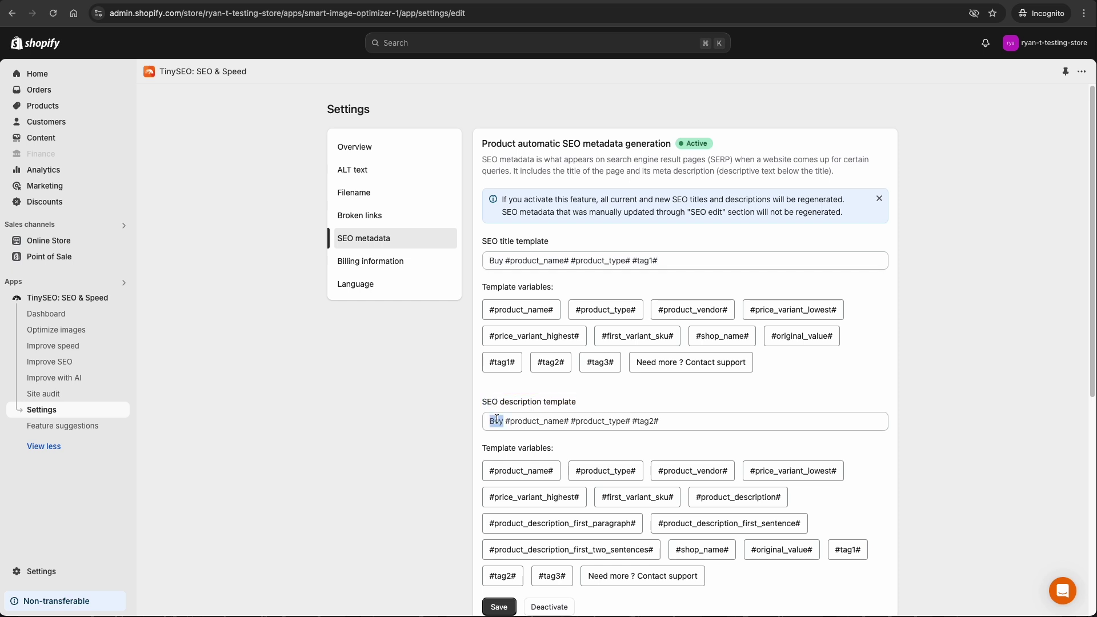
{"action": "triple_click", "coordinate": [490, 422]}
{"action": "type", "text": "Buy"}
{"action": "left_click", "coordinate": [521, 470]}
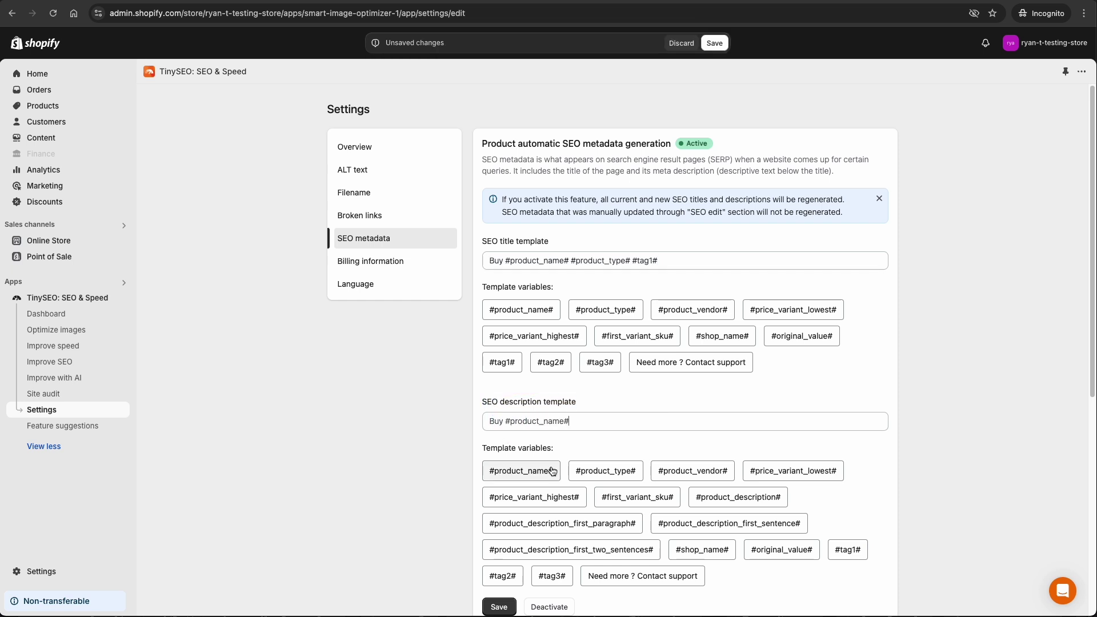
{"action": "left_click", "coordinate": [605, 470]}
{"action": "left_click", "coordinate": [503, 576]}
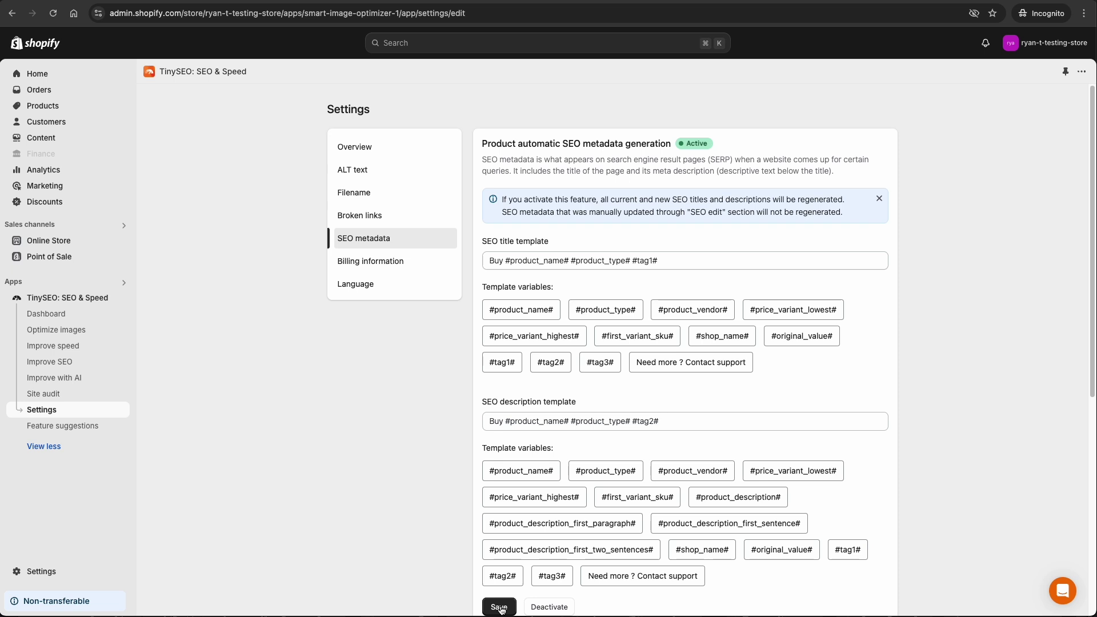
{"action": "left_click", "coordinate": [500, 608]}
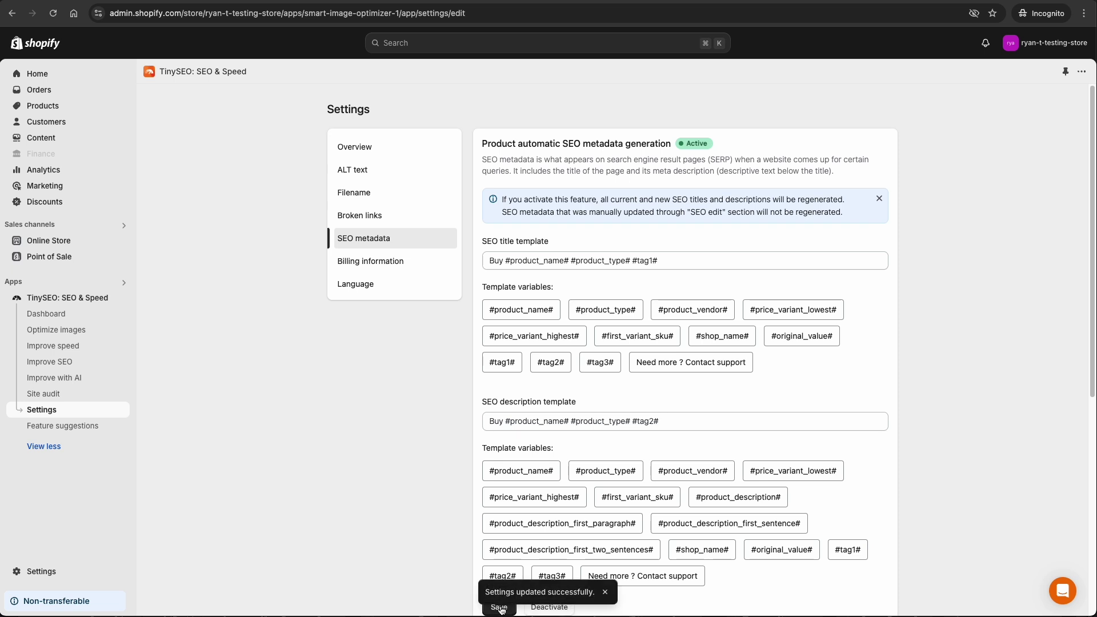
{"action": "scroll", "coordinate": [408, 549], "scroll_direction": "down", "scroll_amount": 4}
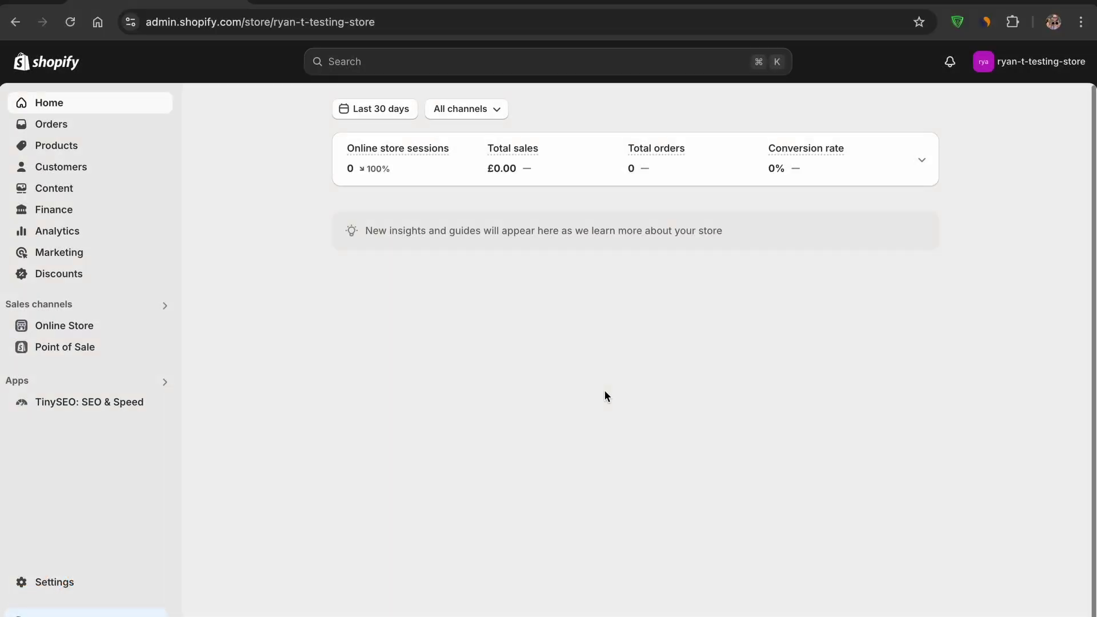
- Open Improve SEO > Update metadata > Bulk Mode Edit for product pages and review the title and description columns
{"action": "left_click", "coordinate": [133, 408]}
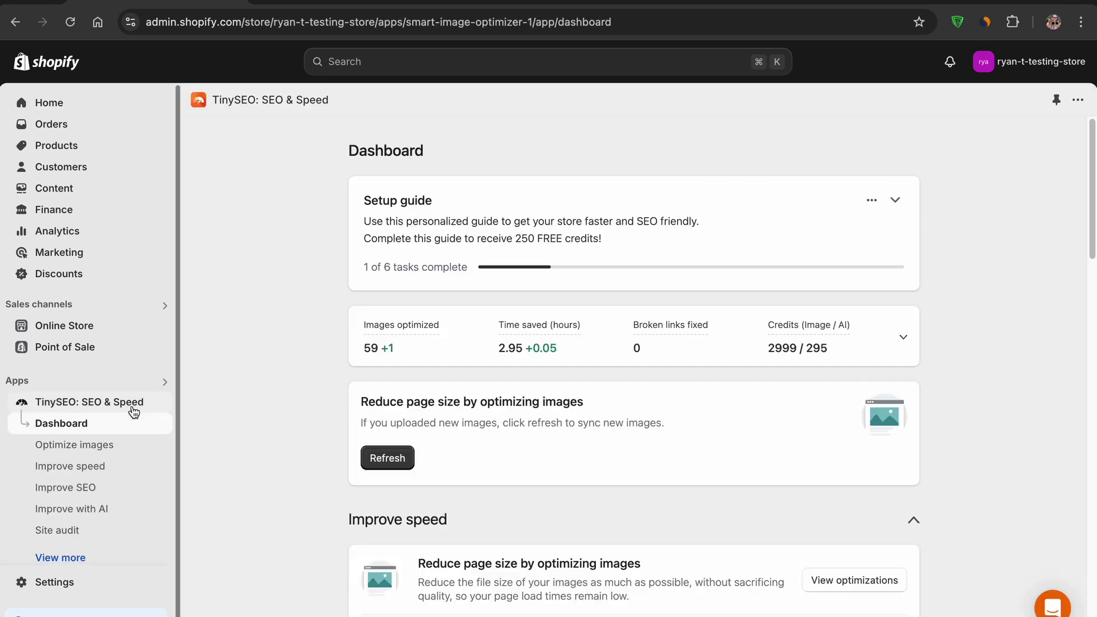
{"action": "left_click", "coordinate": [126, 491]}
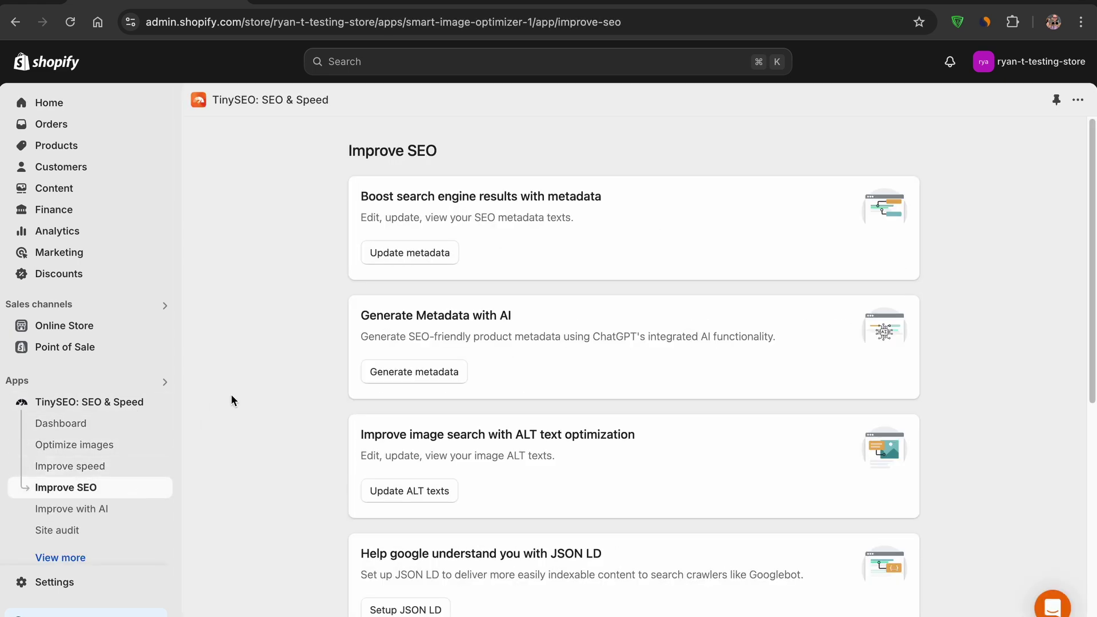
{"action": "left_click", "coordinate": [392, 256]}
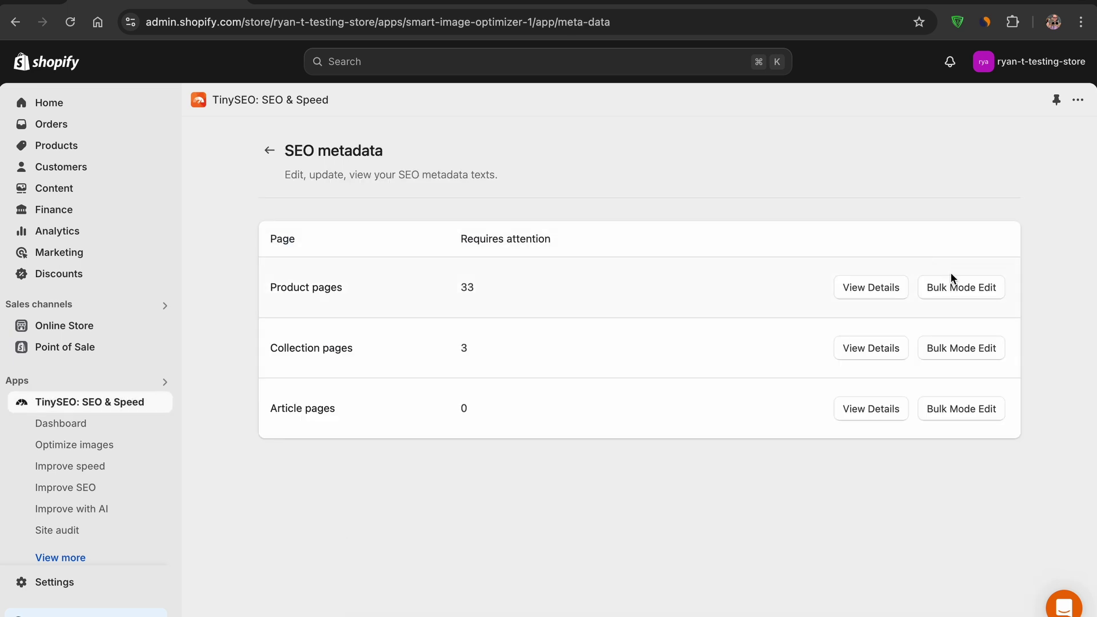
{"action": "left_click", "coordinate": [966, 288]}
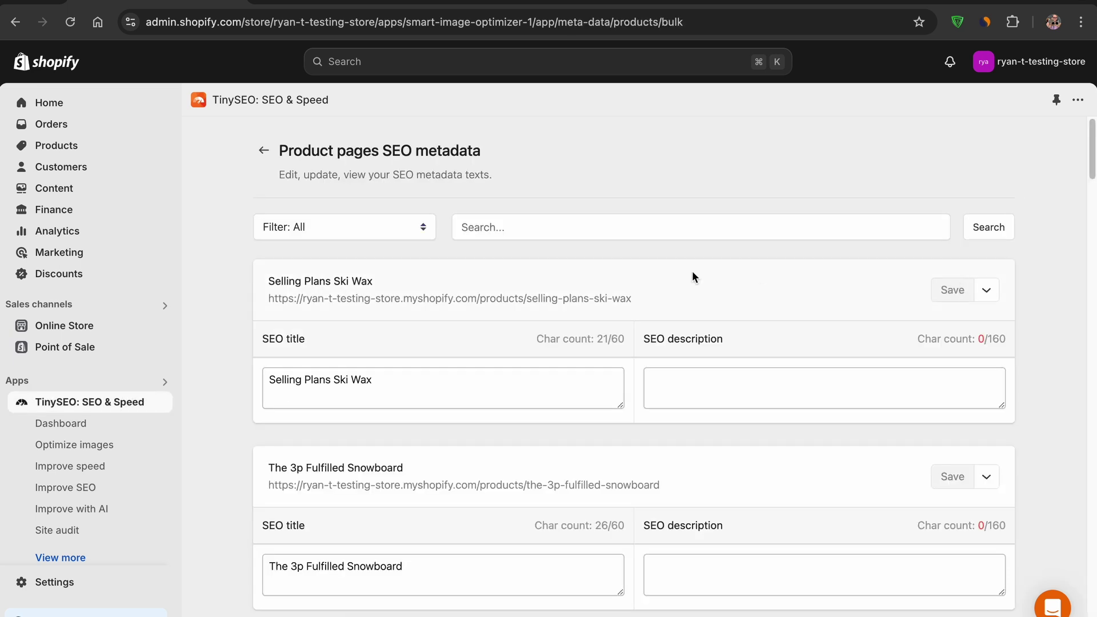
{"action": "triple_click", "coordinate": [295, 339]}
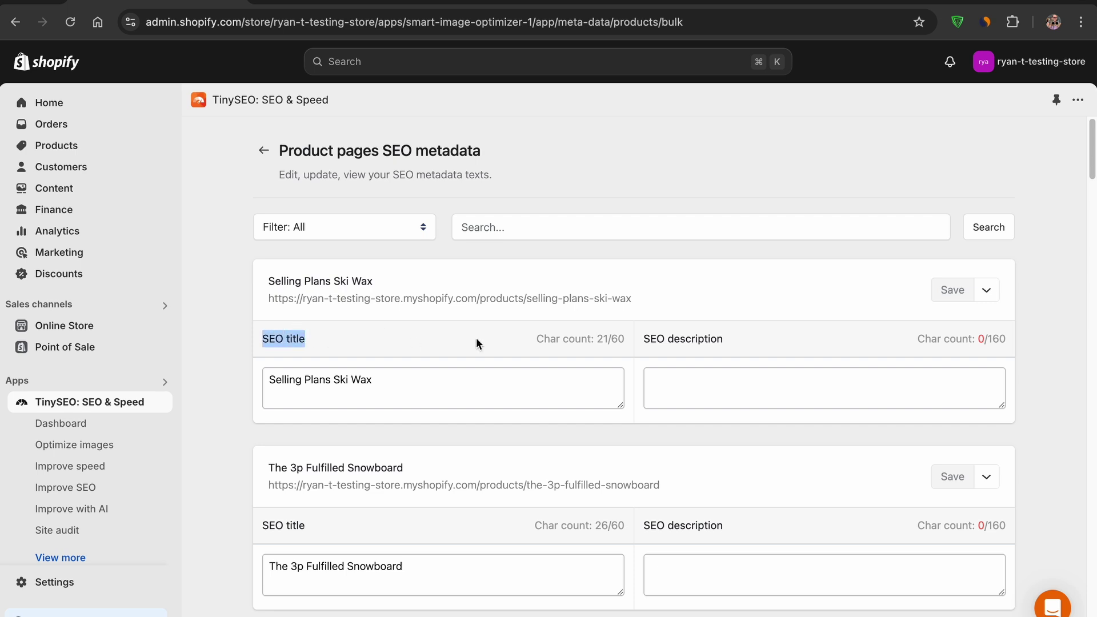
{"action": "triple_click", "coordinate": [676, 337]}
{"action": "scroll", "coordinate": [676, 336], "scroll_direction": "down", "scroll_amount": 10}
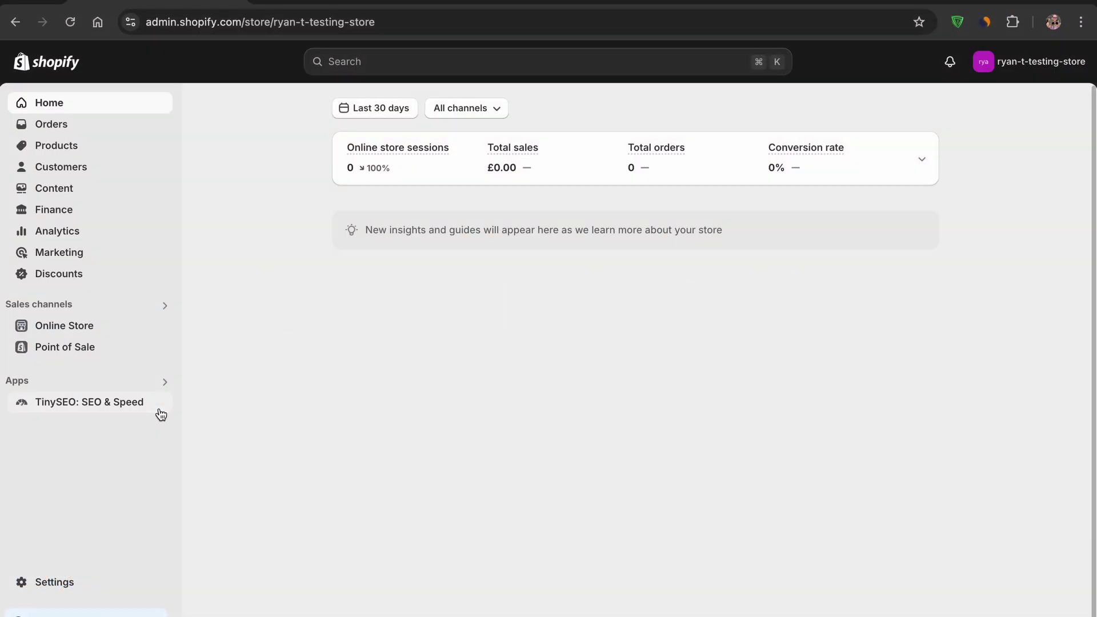
- Via Improve with AI > Generate metadata, open Mens colorful V-Neck Tee and note its required empty meta description
{"action": "left_click", "coordinate": [158, 410]}
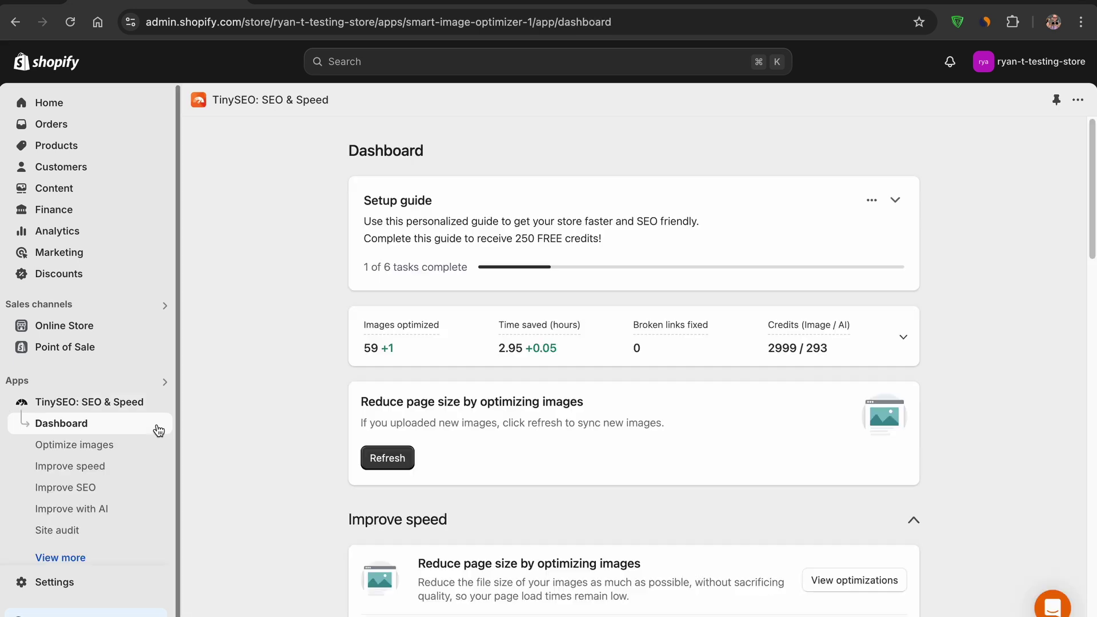
{"action": "left_click", "coordinate": [140, 510]}
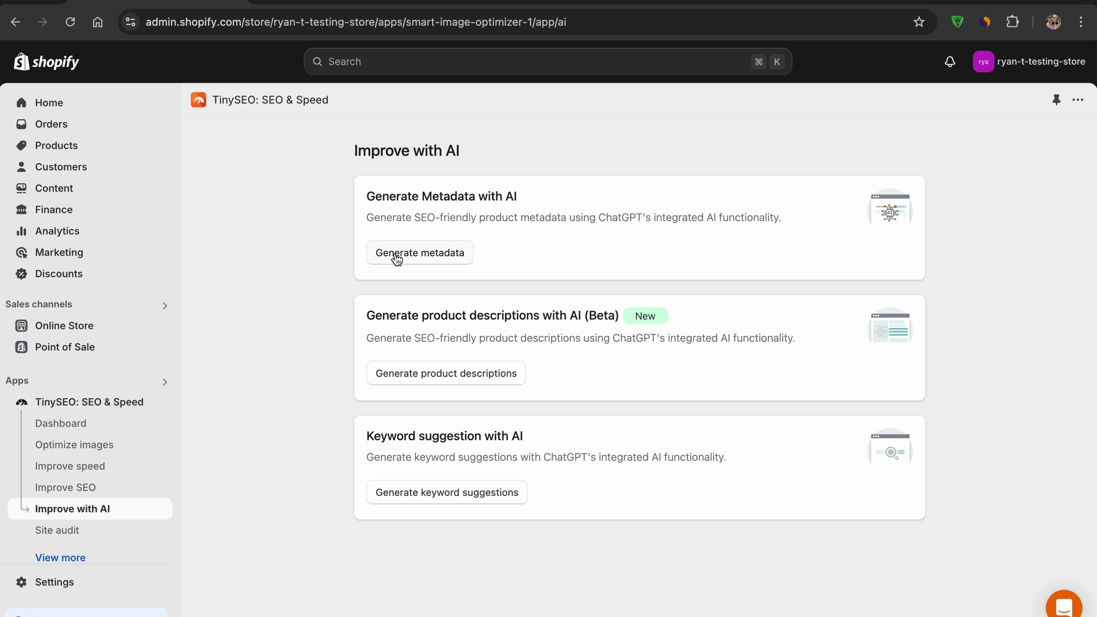
{"action": "left_click", "coordinate": [396, 260]}
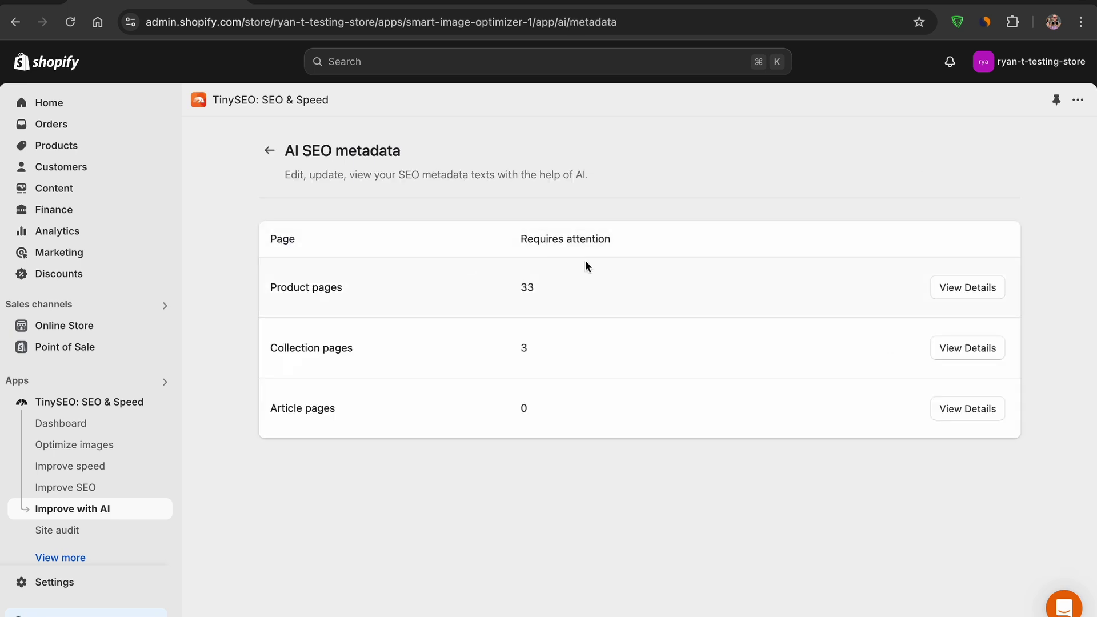
{"action": "left_click", "coordinate": [953, 288]}
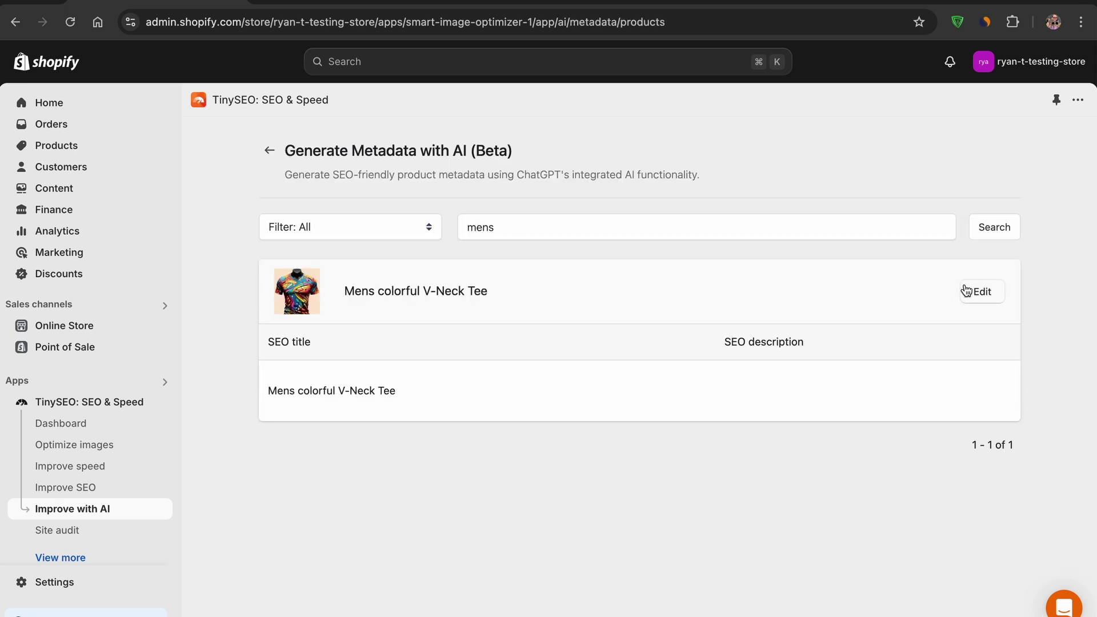
{"action": "left_click", "coordinate": [396, 294]}
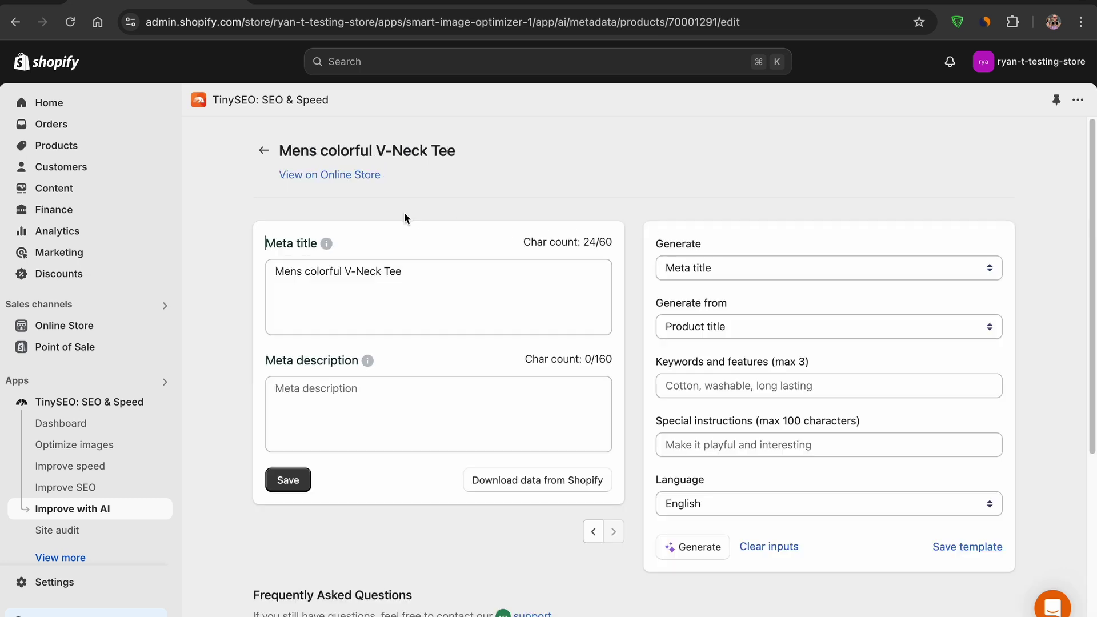
{"action": "triple_click", "coordinate": [279, 243]}
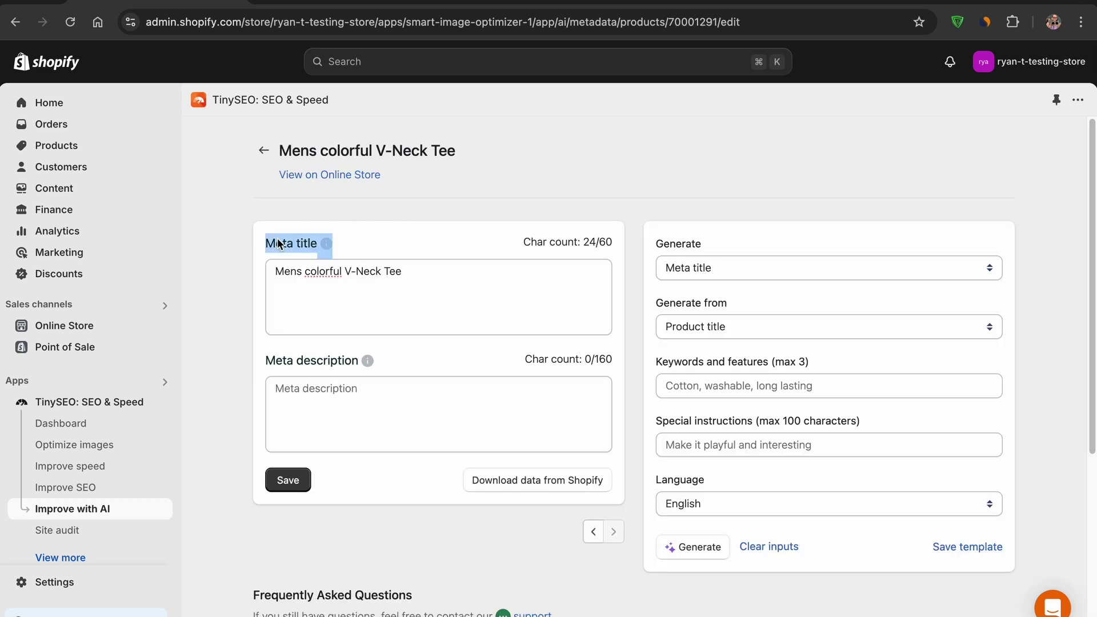
{"action": "triple_click", "coordinate": [286, 365]}
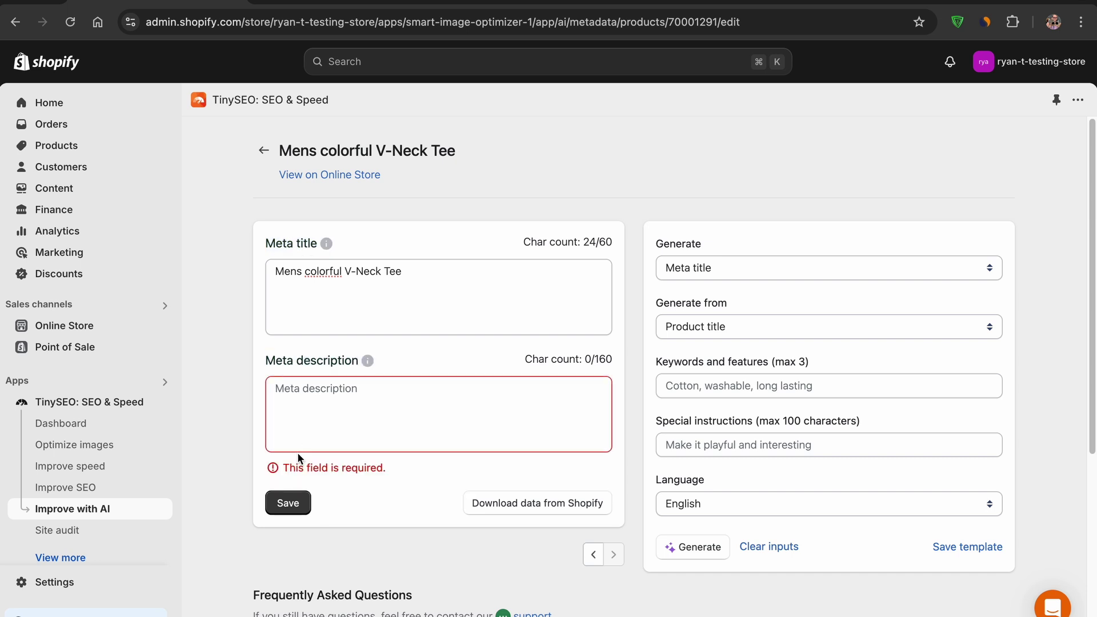
{"action": "triple_click", "coordinate": [296, 470]}
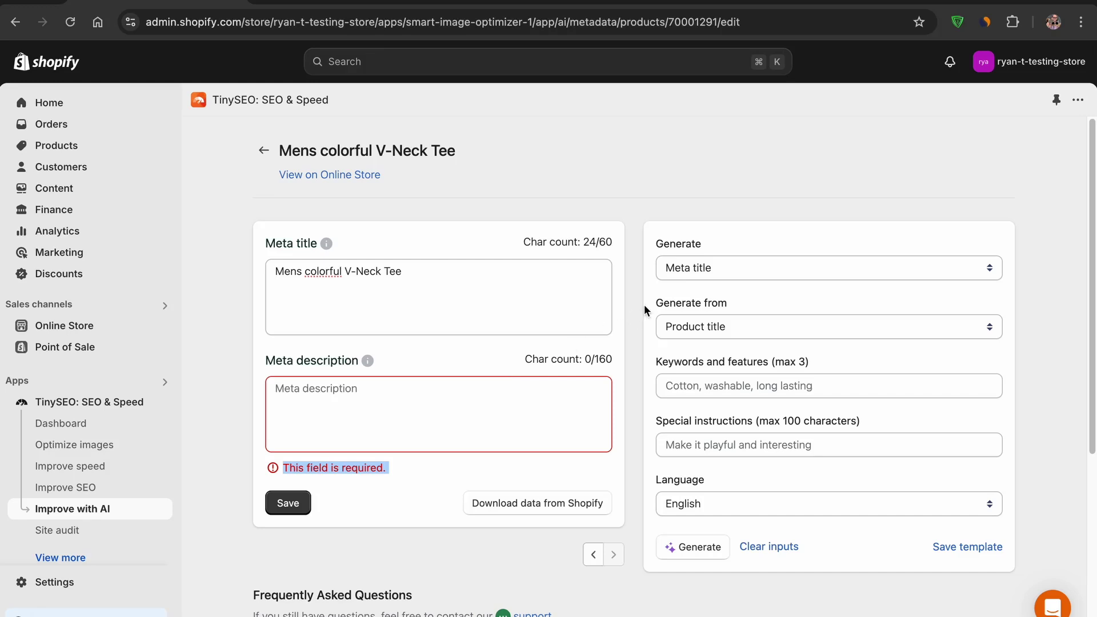
- Generate meta descriptions from the product description with keywords breathable and light, 60-90 characters long
{"action": "left_click", "coordinate": [684, 277]}
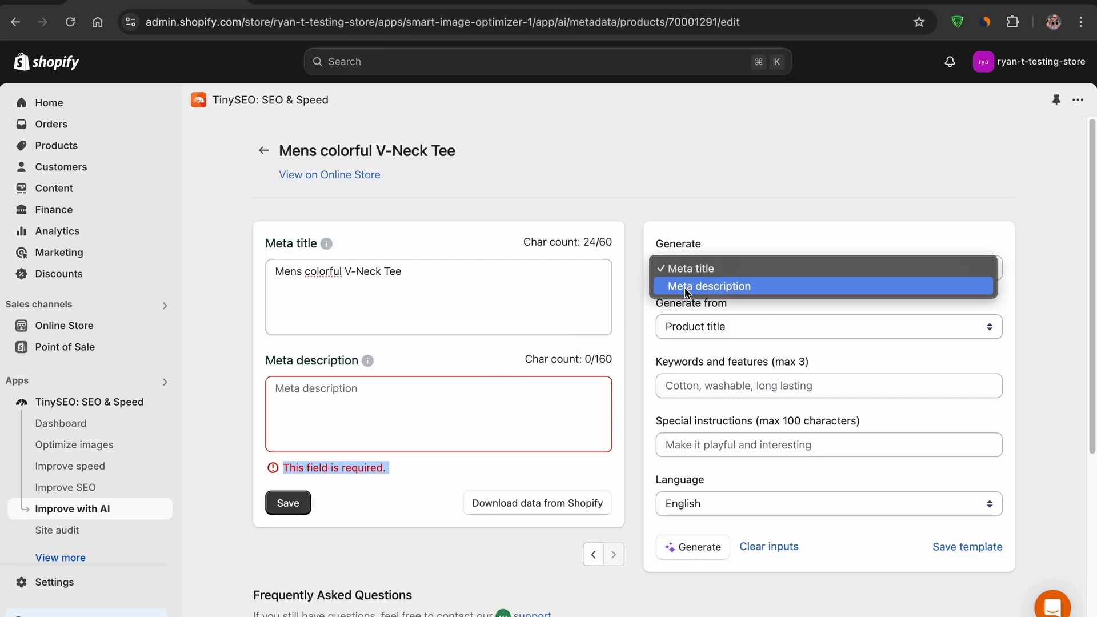
{"action": "left_click", "coordinate": [685, 287]}
{"action": "left_click", "coordinate": [687, 320]}
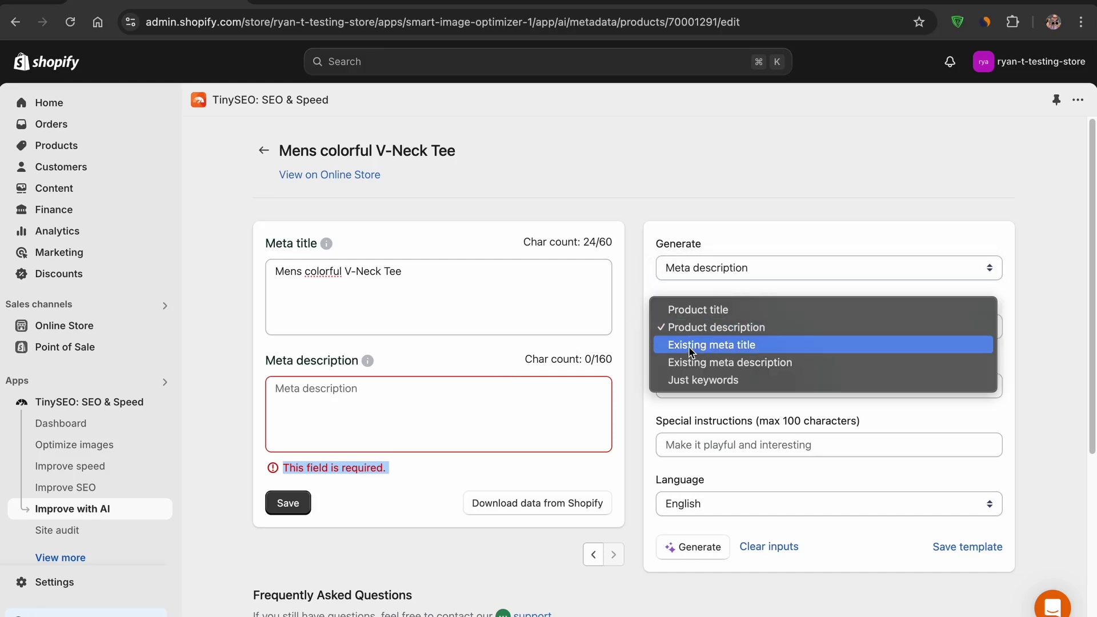
{"action": "left_click", "coordinate": [685, 326]}
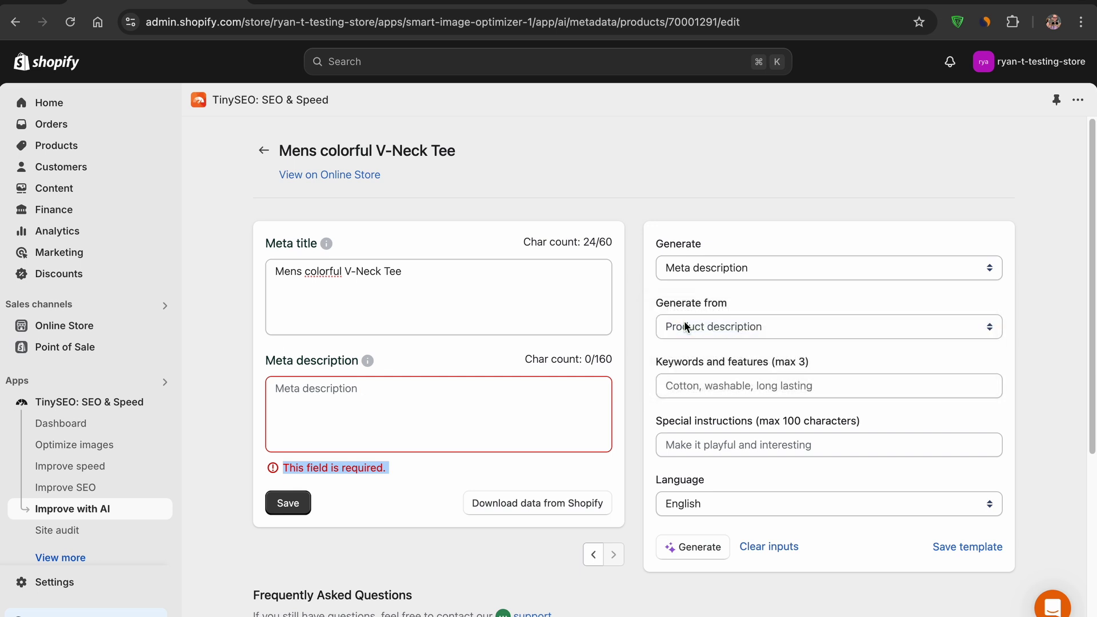
{"action": "left_click", "coordinate": [689, 380]}
{"action": "left_click", "coordinate": [743, 422]}
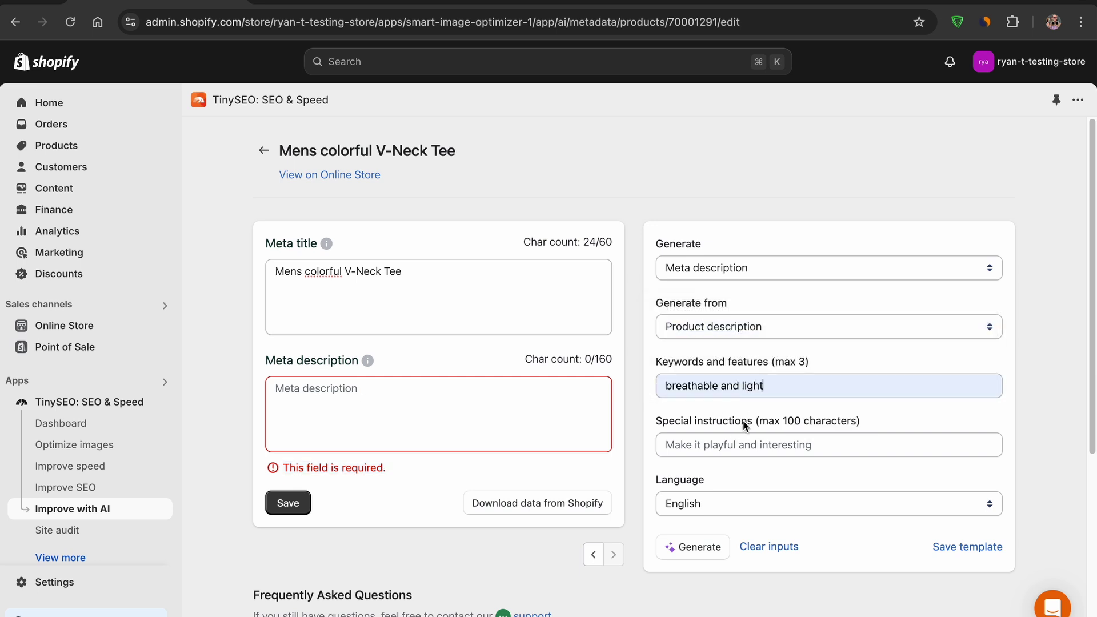
{"action": "left_click", "coordinate": [713, 445]}
{"action": "left_click", "coordinate": [752, 506]}
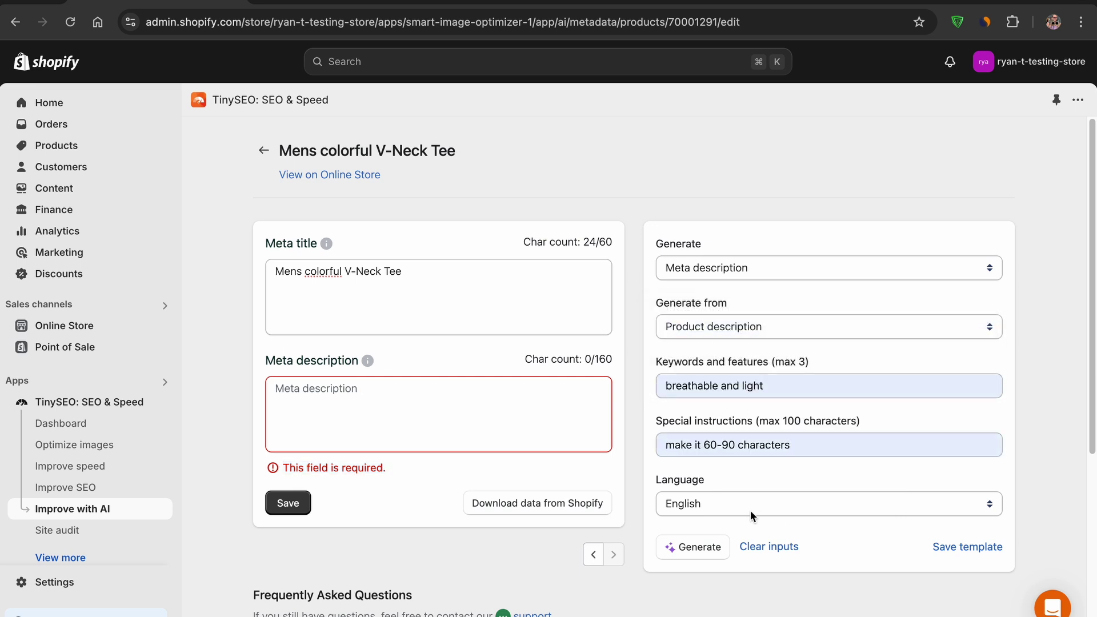
{"action": "left_click", "coordinate": [701, 548]}
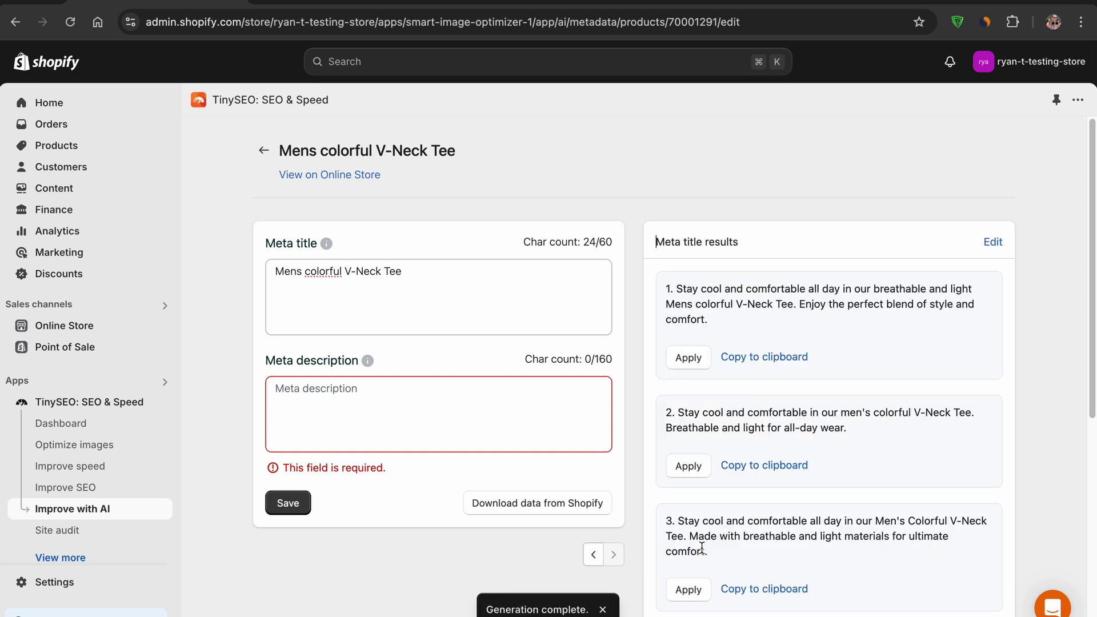
- Highlight each of the three generated meta description suggestions
{"action": "left_click_drag", "start_coordinate": [678, 288], "coordinate": [743, 318]}
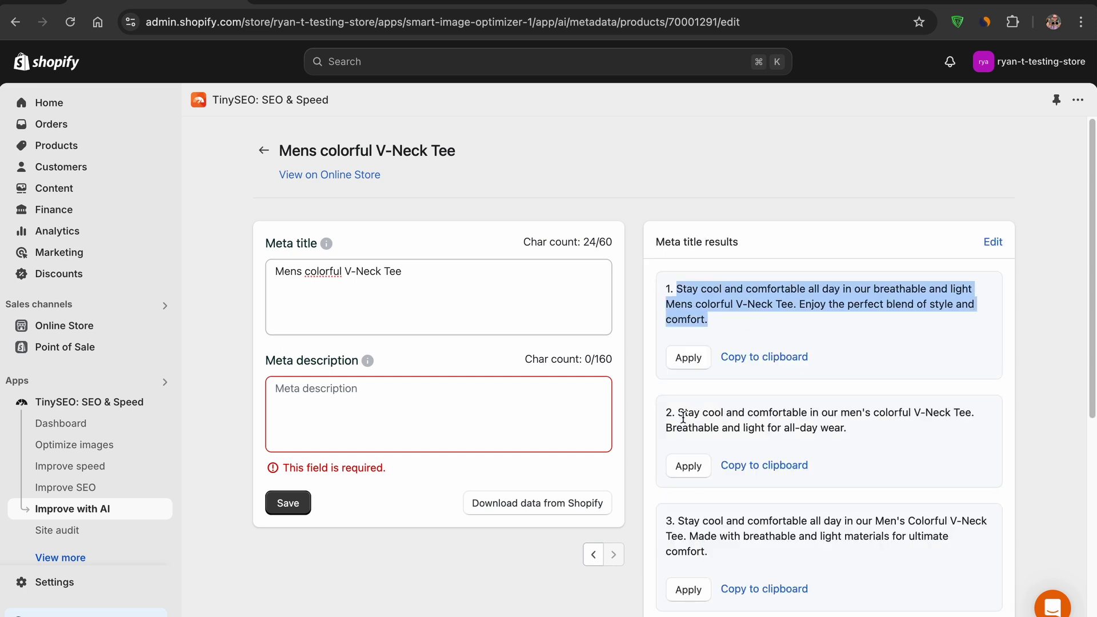
{"action": "left_click_drag", "start_coordinate": [679, 412], "coordinate": [813, 433]}
{"action": "left_click_drag", "start_coordinate": [678, 520], "coordinate": [746, 557]}
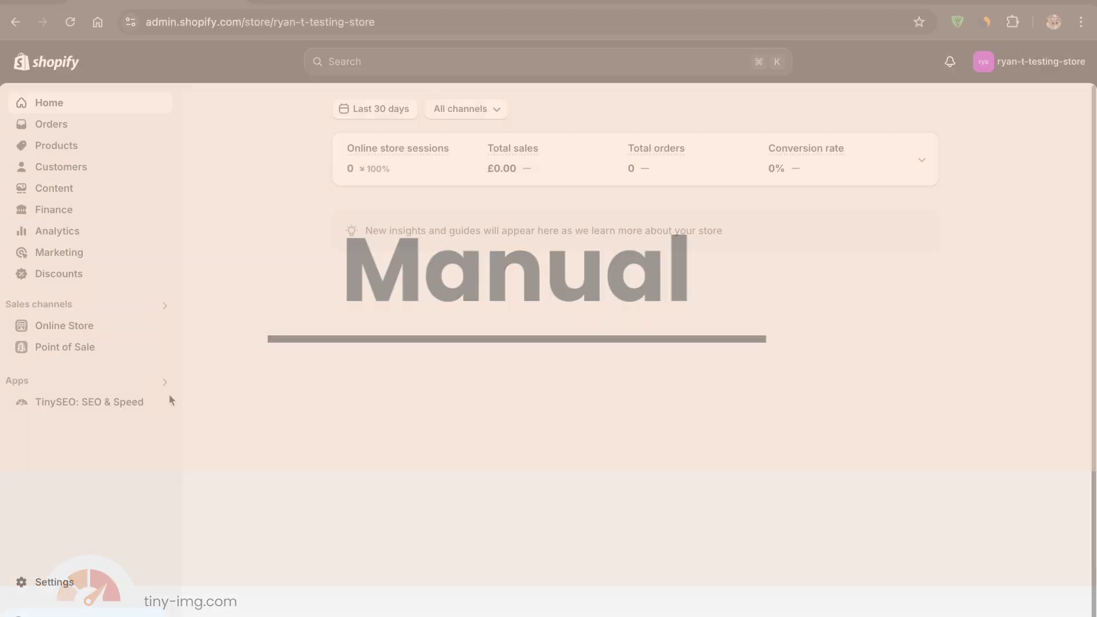
- Open Mens colorful V-Neck Tee in TinySEO's Update metadata editor and focus its empty meta description
{"action": "left_click", "coordinate": [120, 403]}
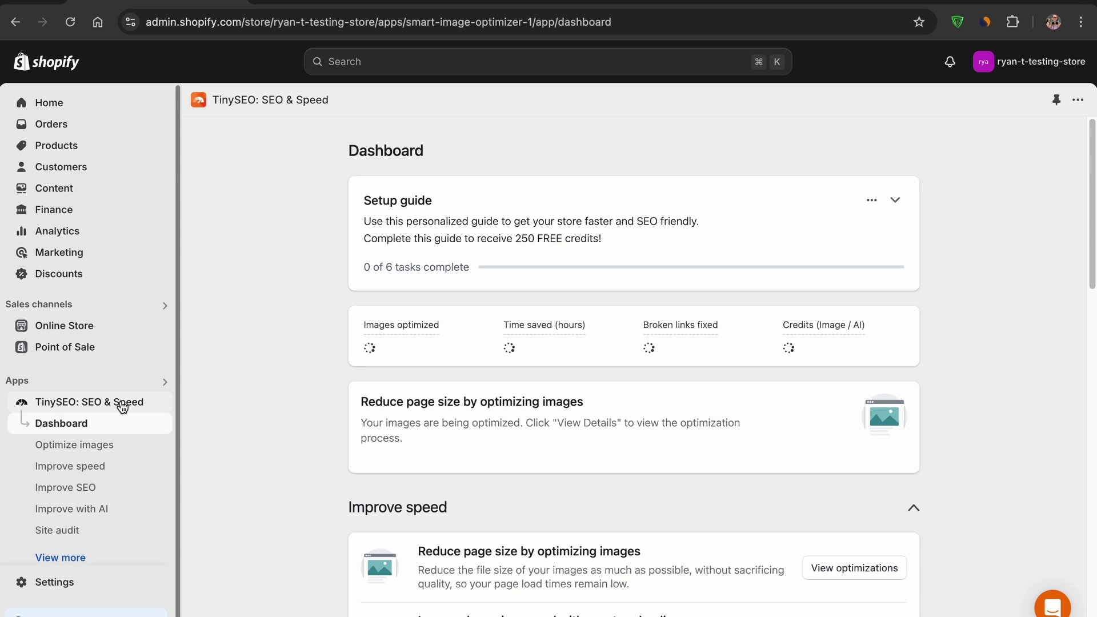
{"action": "left_click", "coordinate": [118, 488]}
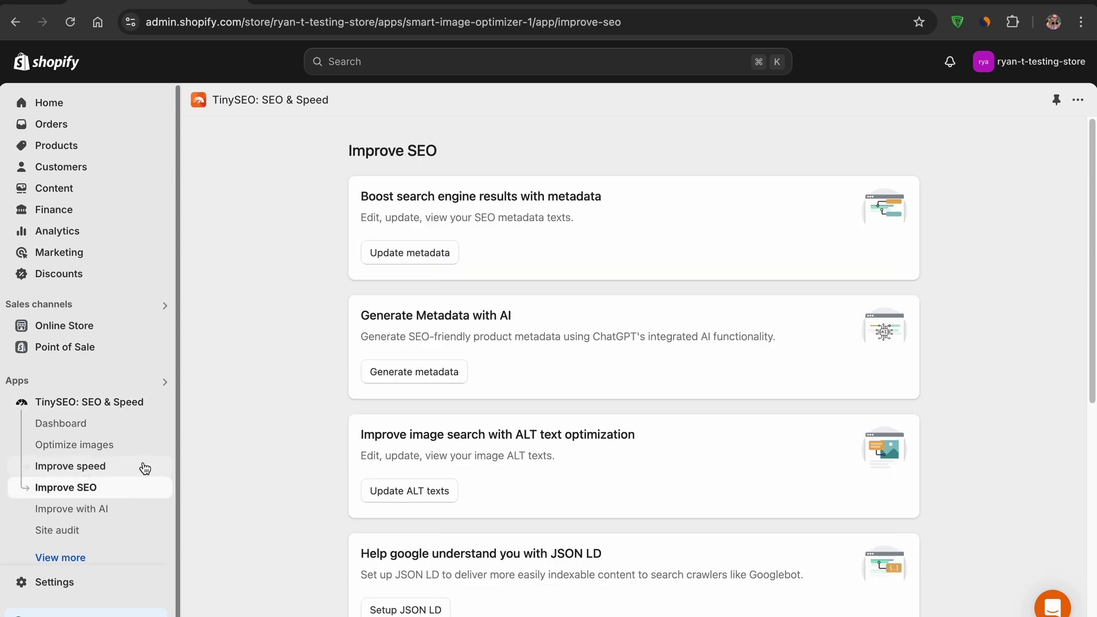
{"action": "left_click", "coordinate": [391, 253]}
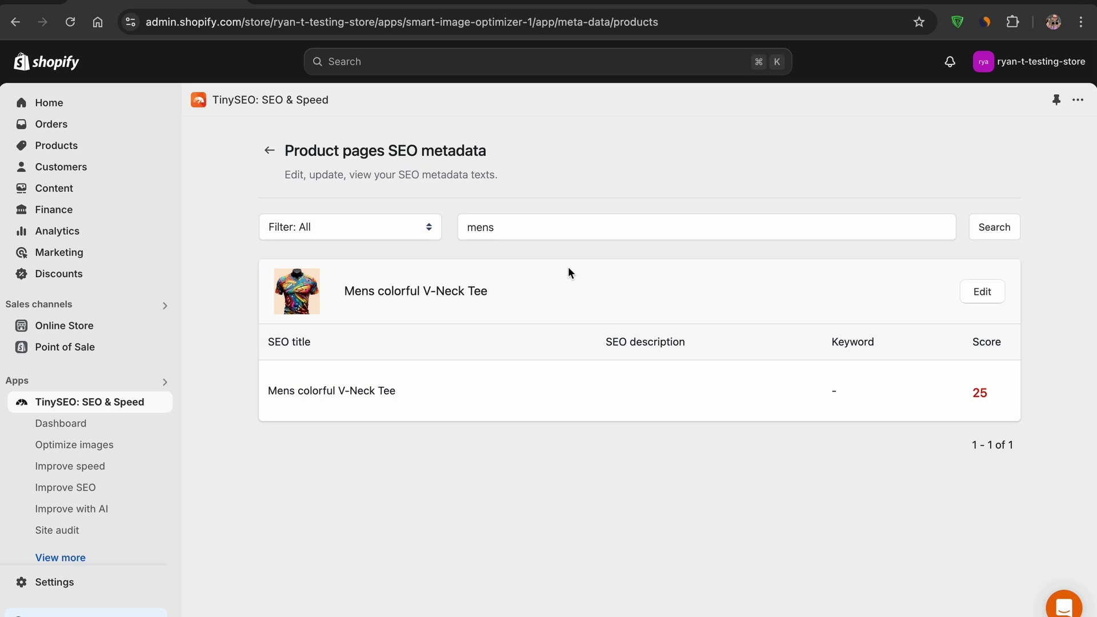
{"action": "left_click", "coordinate": [438, 294]}
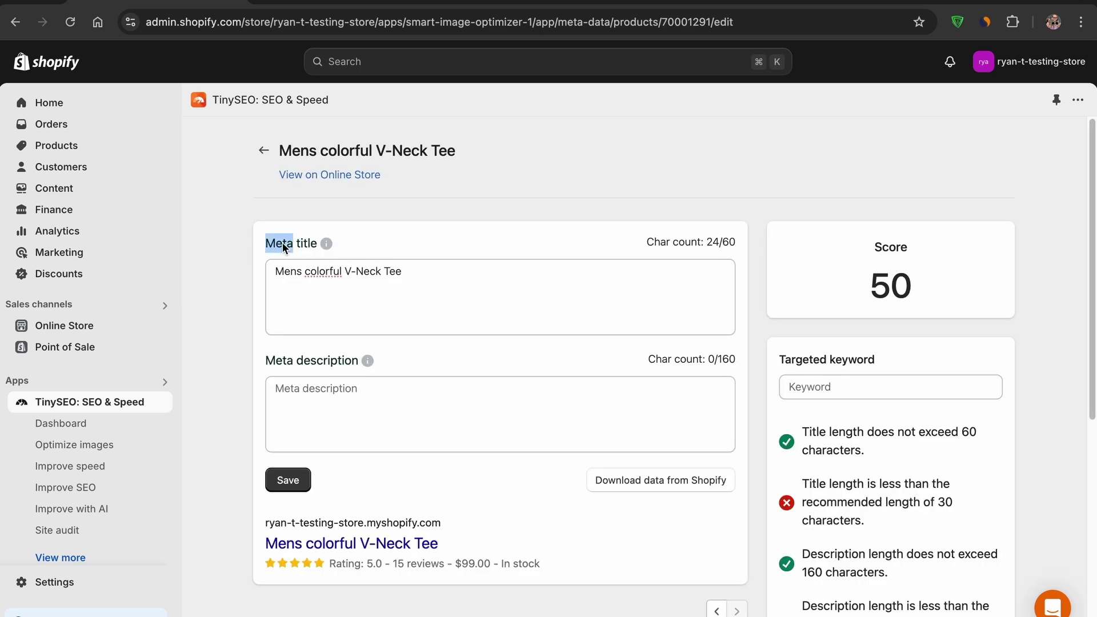
{"action": "triple_click", "coordinate": [286, 360]}
{"action": "left_click", "coordinate": [287, 399]}
- Review the title and description length checks and the SEO score of 50
{"action": "scroll", "coordinate": [289, 400], "scroll_direction": "down", "scroll_amount": 3}
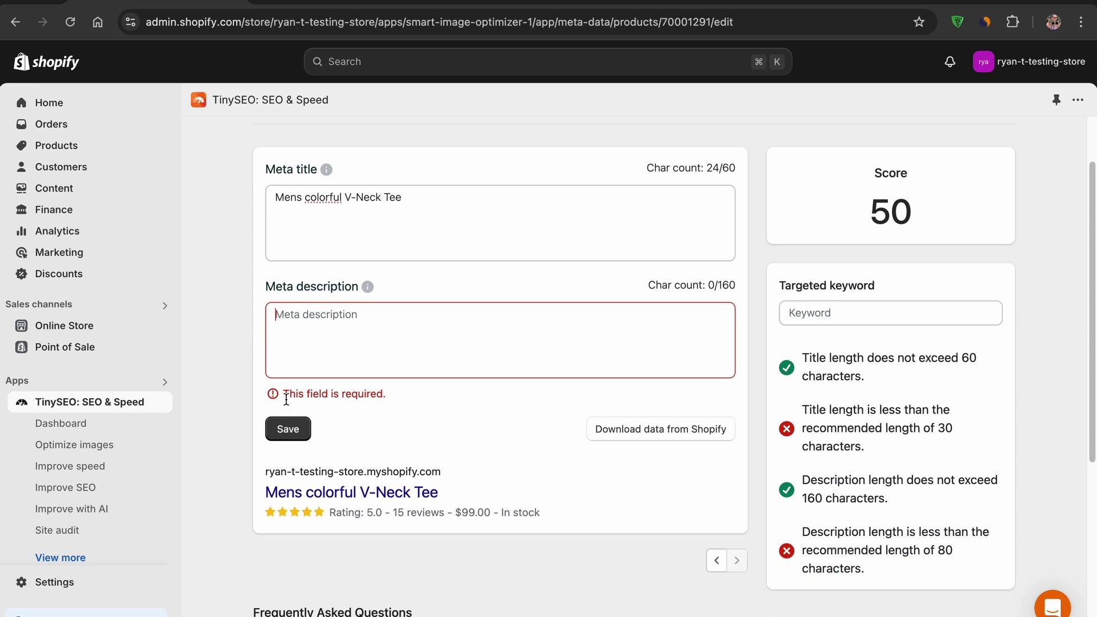
{"action": "triple_click", "coordinate": [808, 341]}
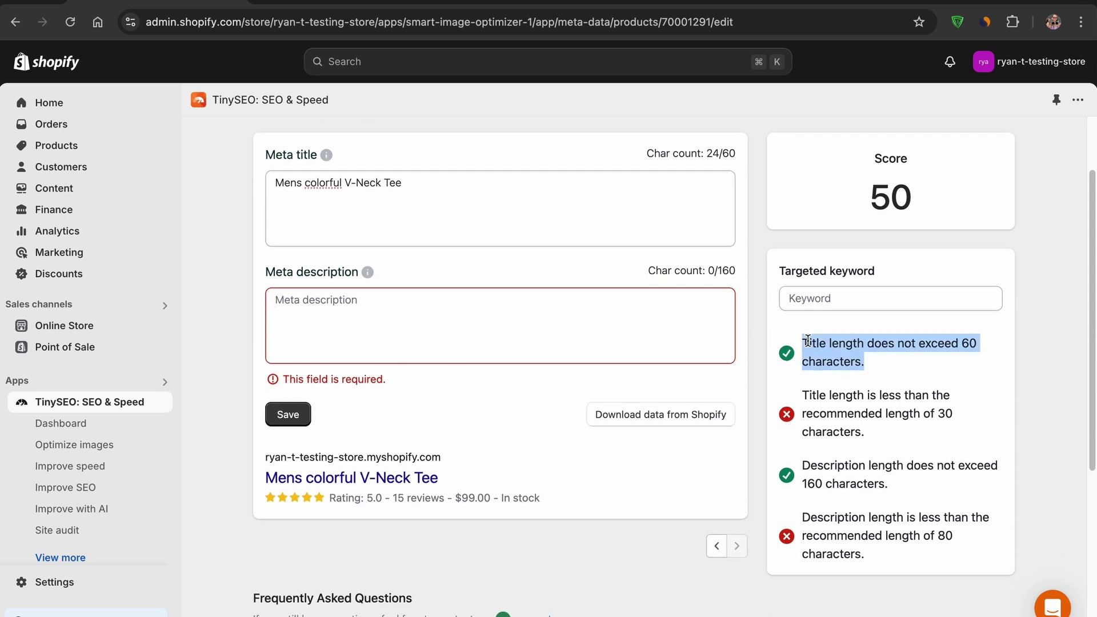
{"action": "triple_click", "coordinate": [813, 394]}
{"action": "triple_click", "coordinate": [818, 463]}
{"action": "left_click", "coordinate": [816, 517]}
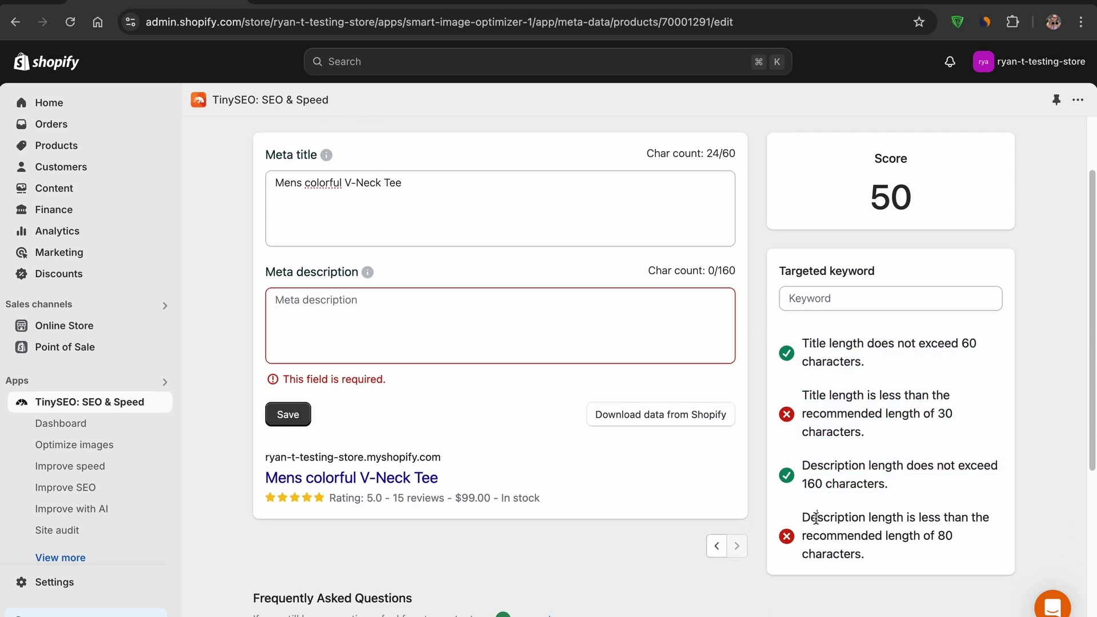
{"action": "triple_click", "coordinate": [816, 517]}
{"action": "double_click", "coordinate": [895, 196]}
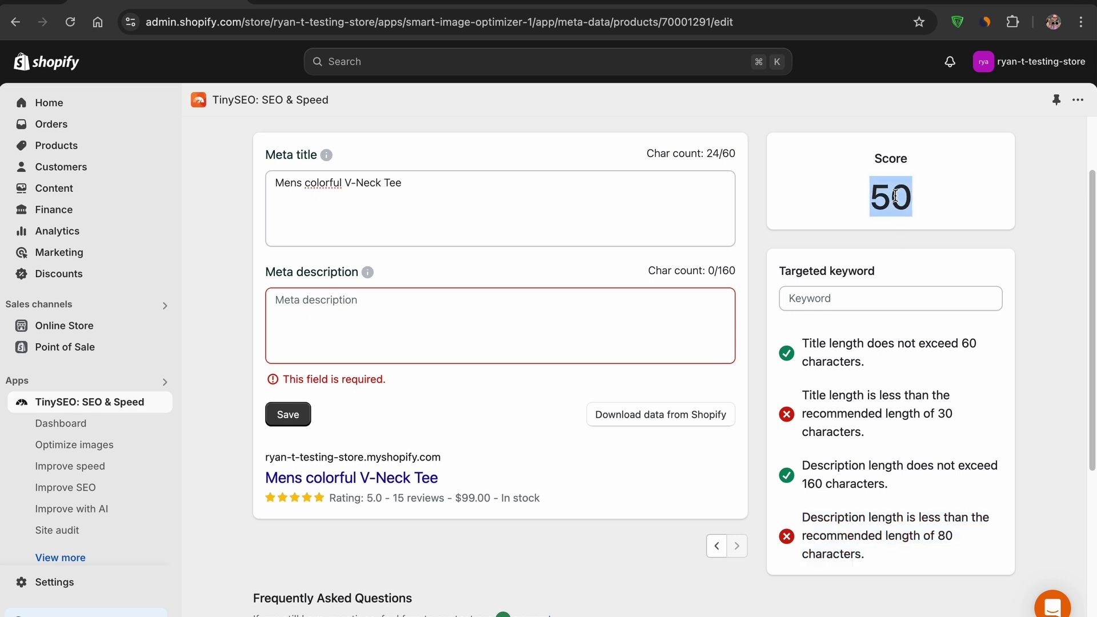